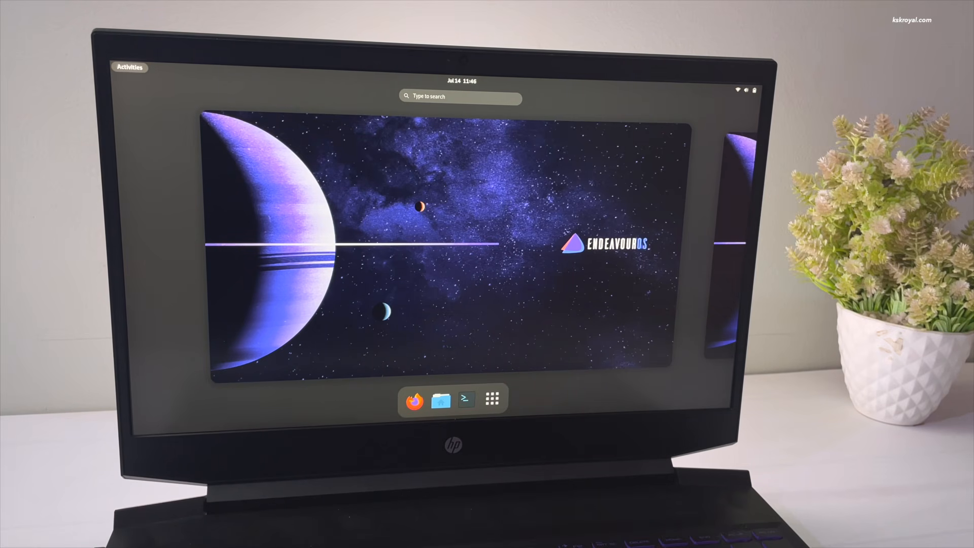
left_click(746, 90)
left_click(492, 398)
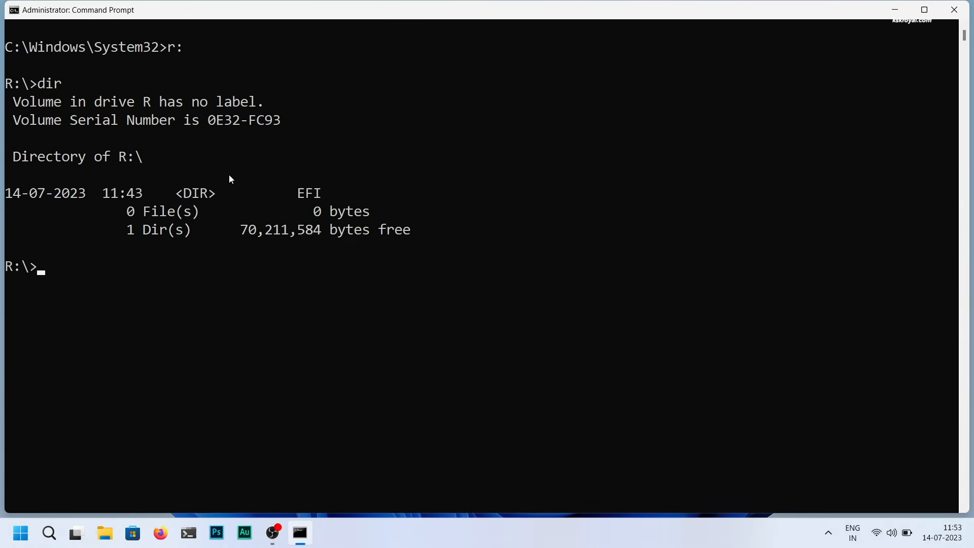
Change into the EFI folder on drive R, list its contents and highlight the endeavouros folder
type("cd EFI")
key("Return")
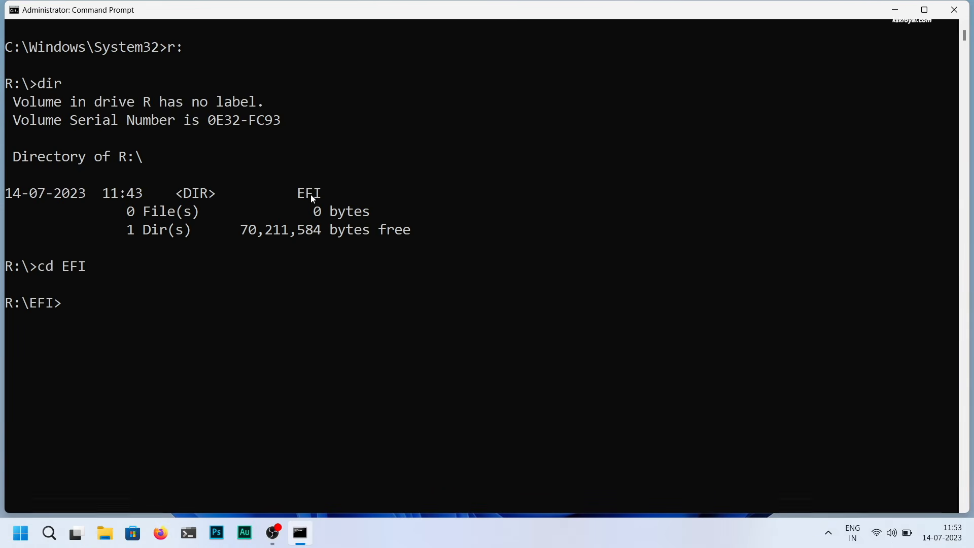
type("dir")
key("Return")
double_click(375, 429)
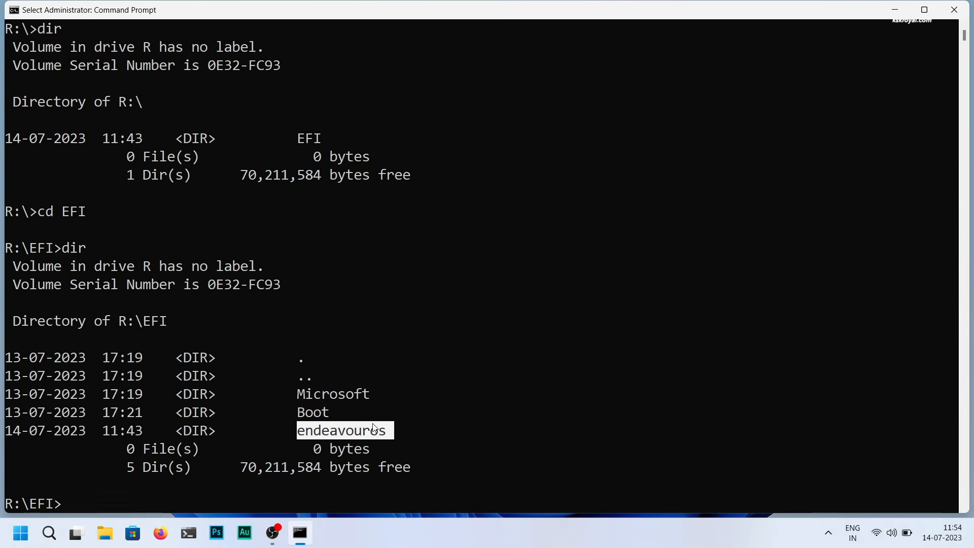
Remove the endeavouros folder and everything in it with rd /s, confirm with y, and list the EFI folder again
type("rd endeavouros /s")
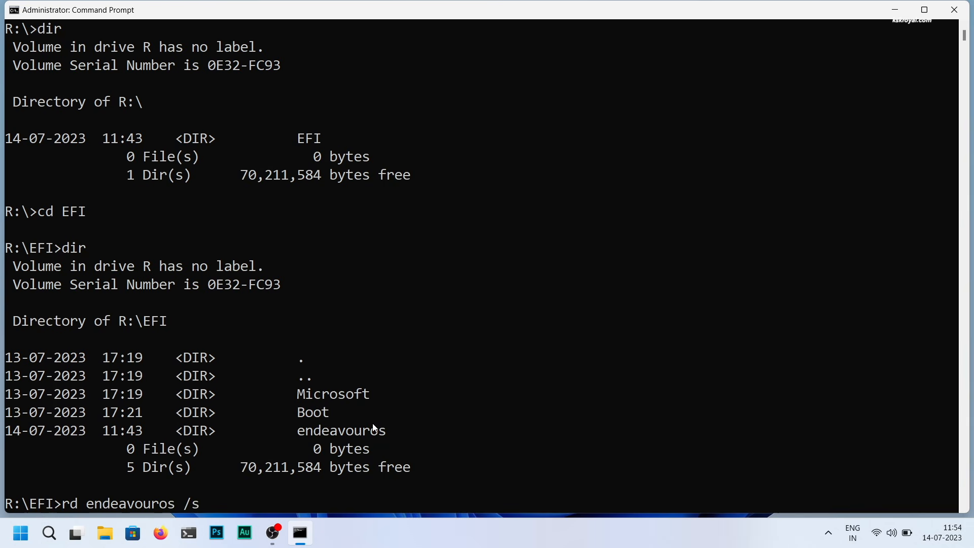
key("Return")
type("y")
key("Return")
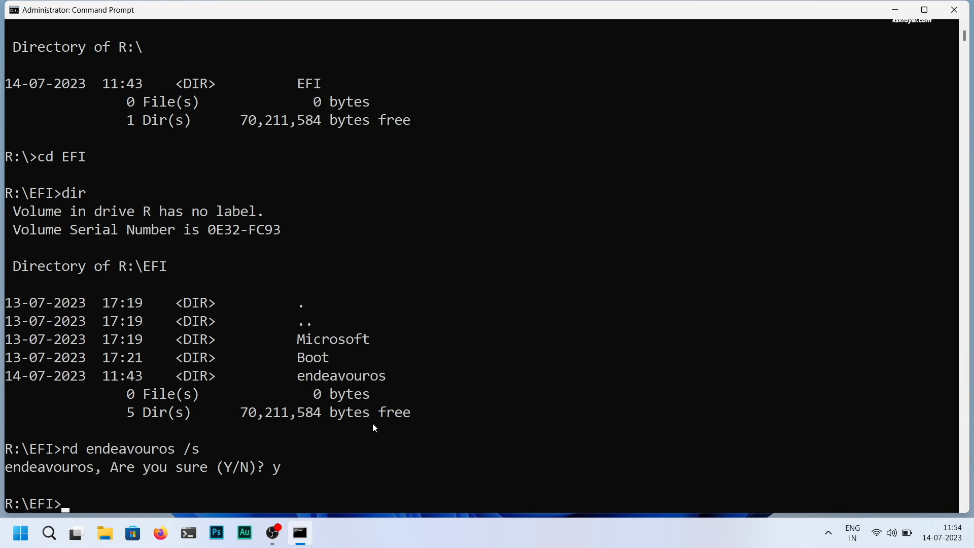
type("dir")
key("Return")
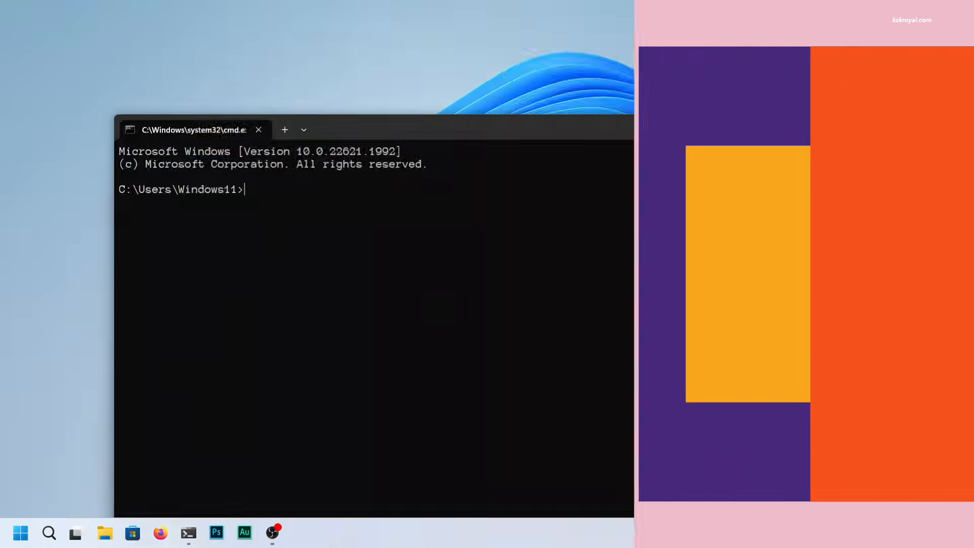
Check the installed Windows version with winver and close the About Windows information
type("winver")
key("Return")
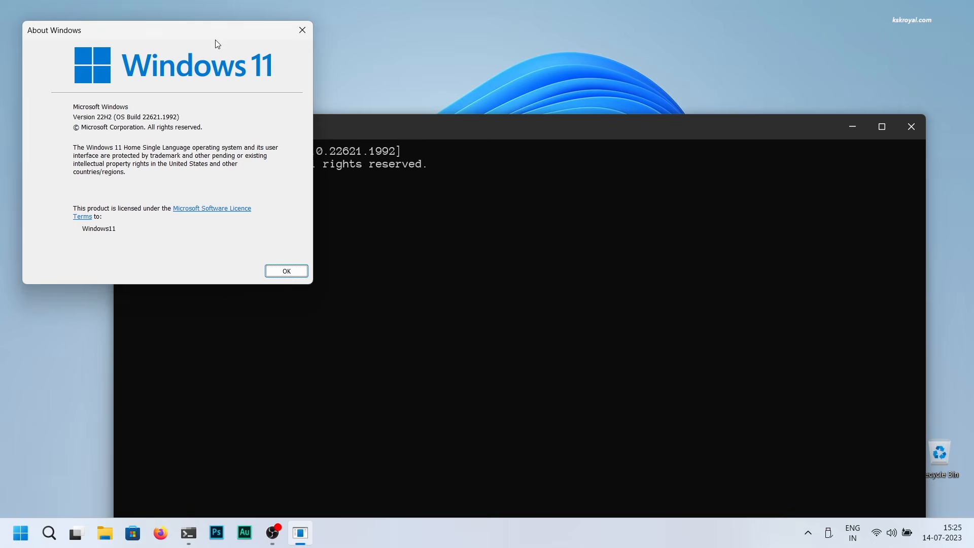
left_click_drag(215, 36, 733, 162)
key("Return")
Launch System Information from the command prompt and check the BIOS Mode entry
type("msinfo3")
key("Return")
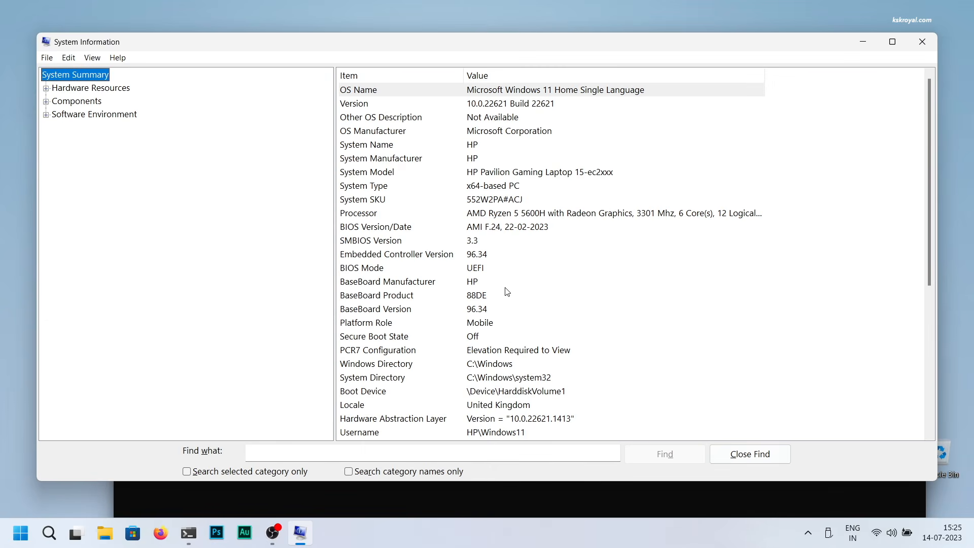
left_click(490, 276)
left_click(492, 270)
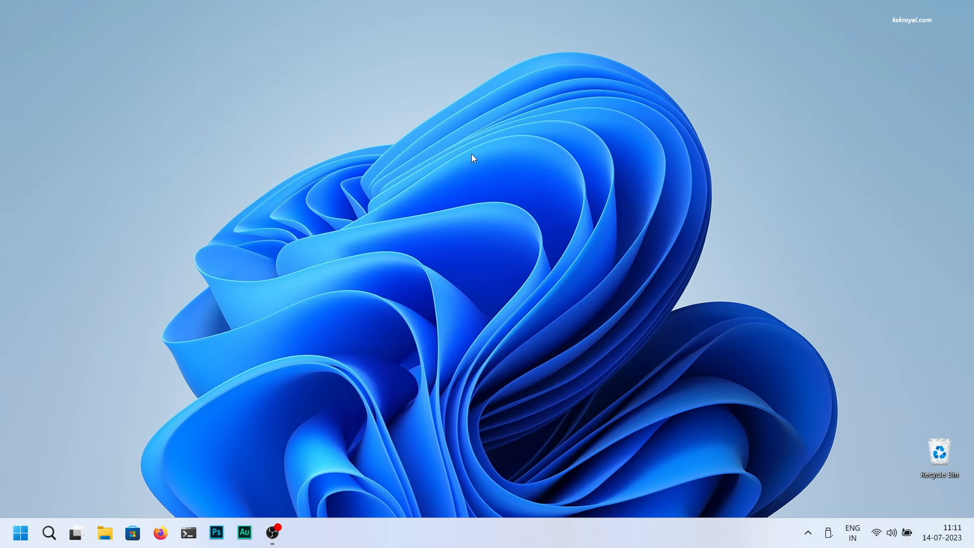
Search for diskmgmt, open Disk Management and maximize its window
left_click(20, 533)
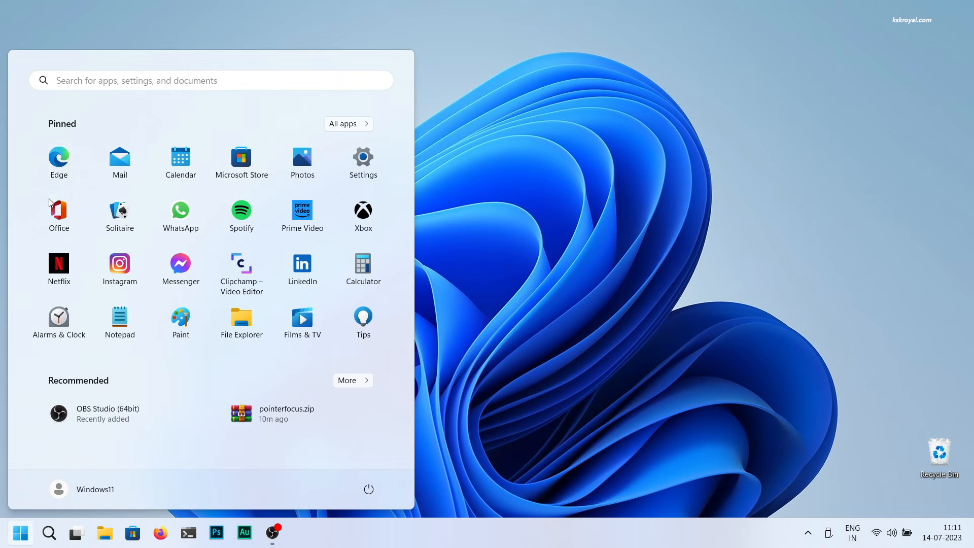
type("diskmgmt")
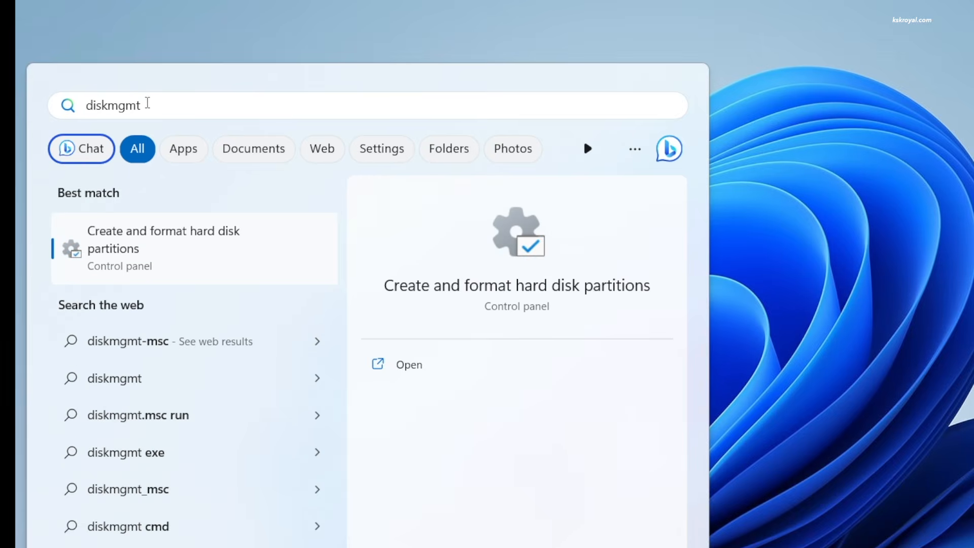
left_click_drag(147, 104, 30, 107)
left_click(152, 250)
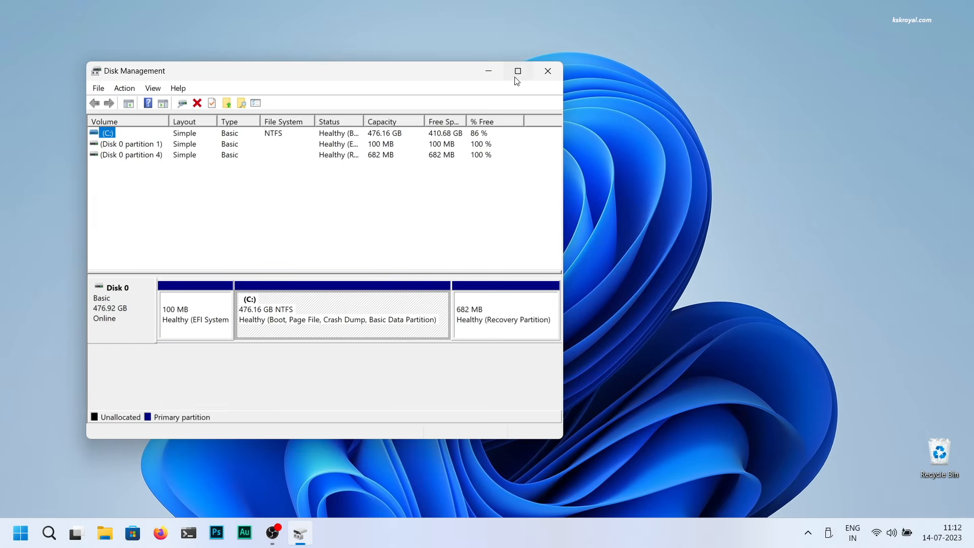
left_click(518, 70)
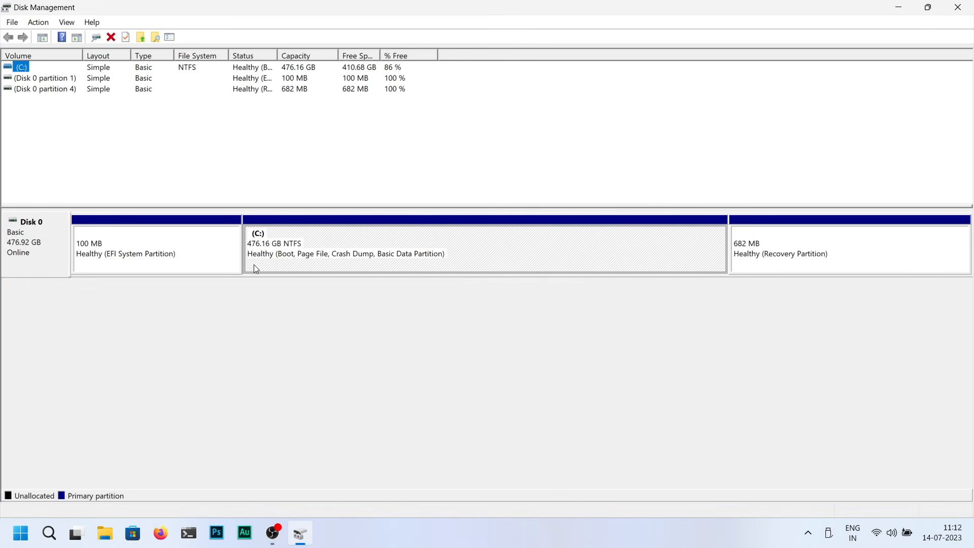
Check Disk 0's partition style in the volume information of its properties, and close the properties
left_click(39, 245)
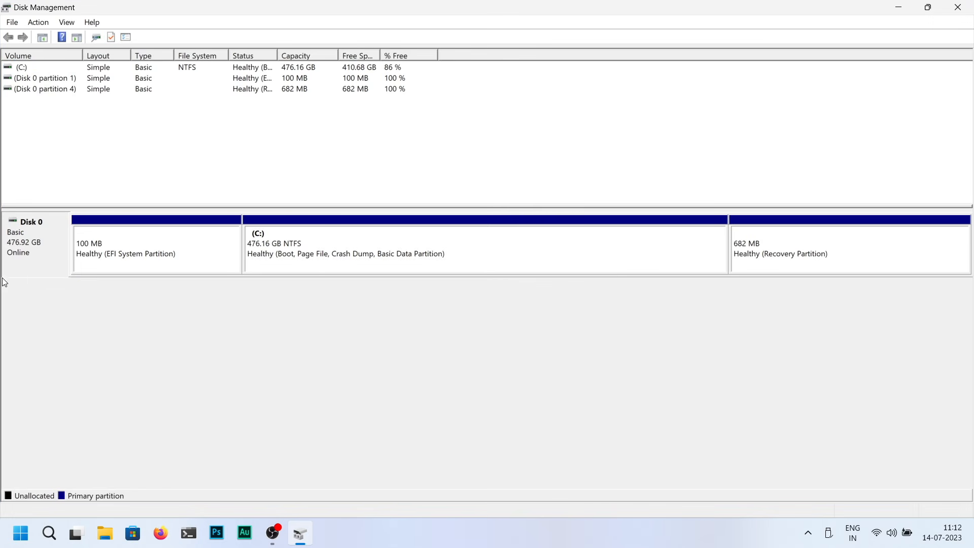
right_click(46, 252)
left_click(98, 321)
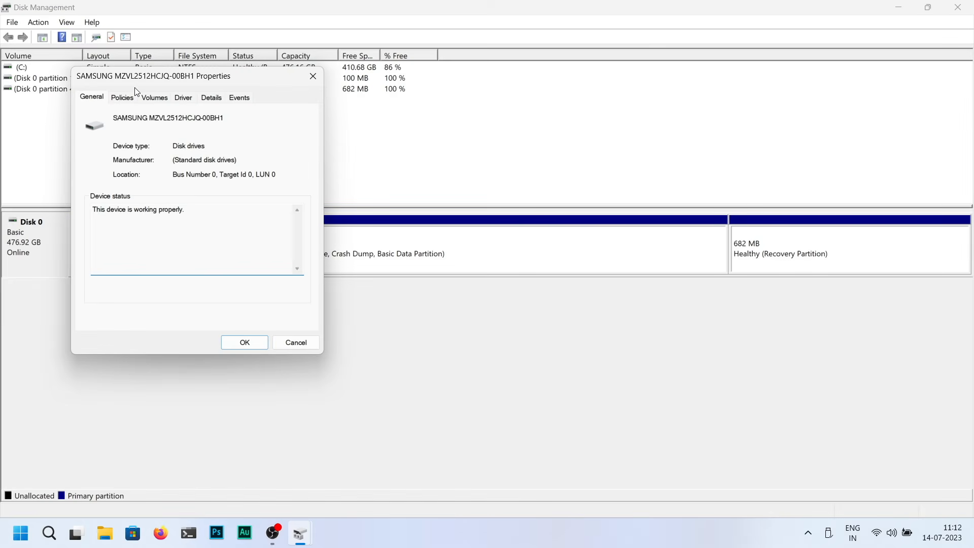
left_click(123, 98)
left_click(162, 99)
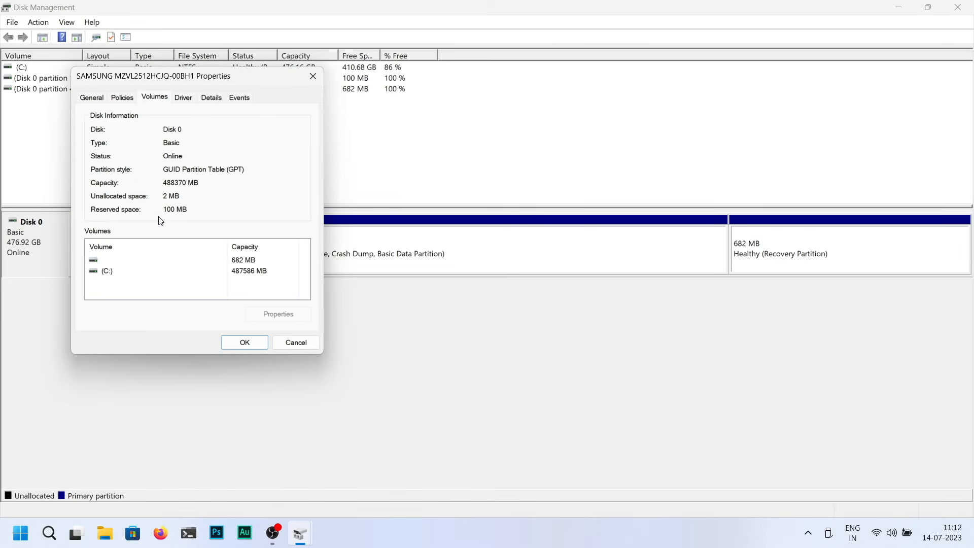
left_click(290, 345)
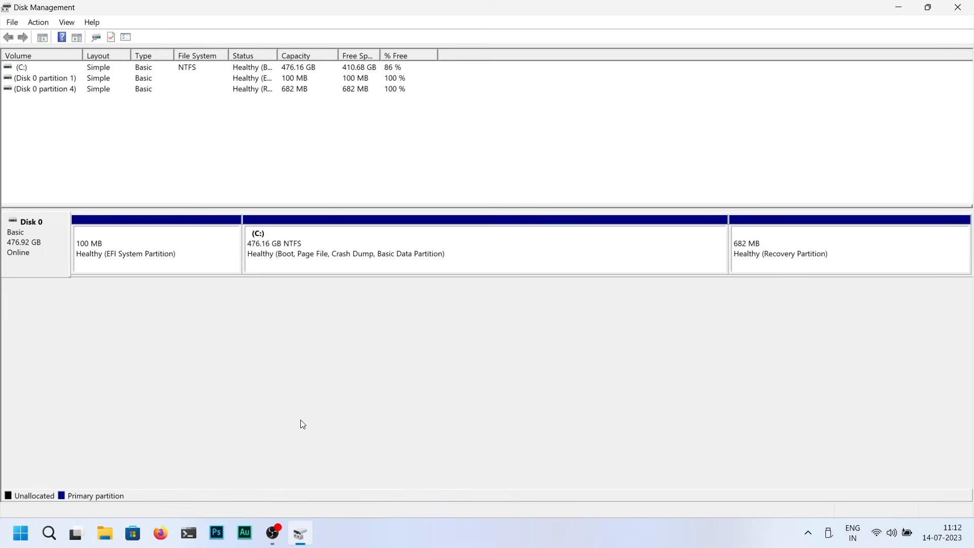
Inspect the EFI system partition, the C: partition and the recovery partition on Disk 0 one after another
left_click(144, 243)
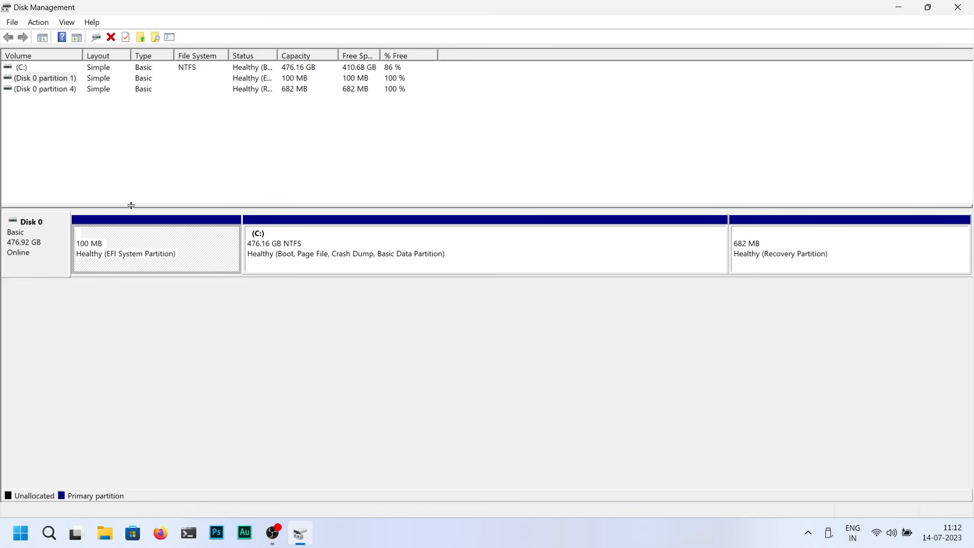
left_click(445, 266)
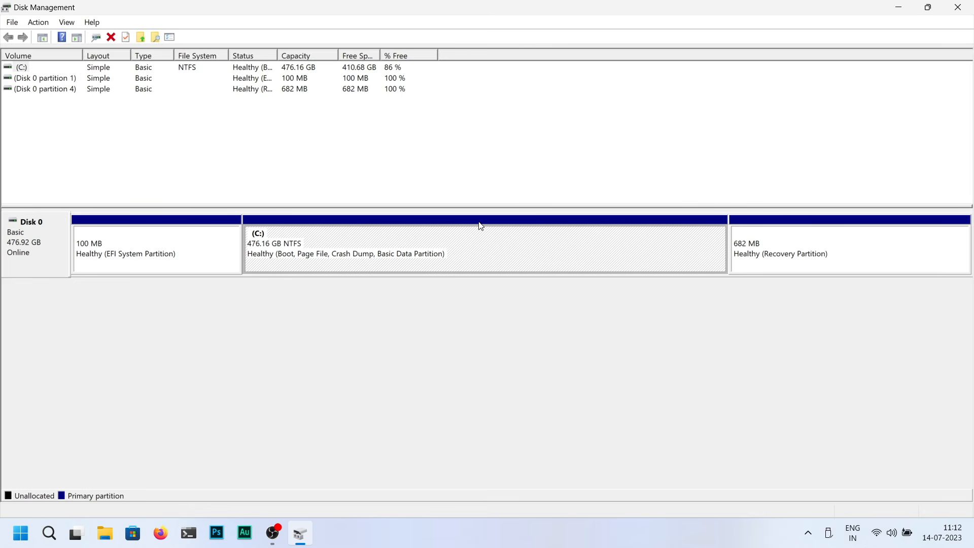
left_click(847, 258)
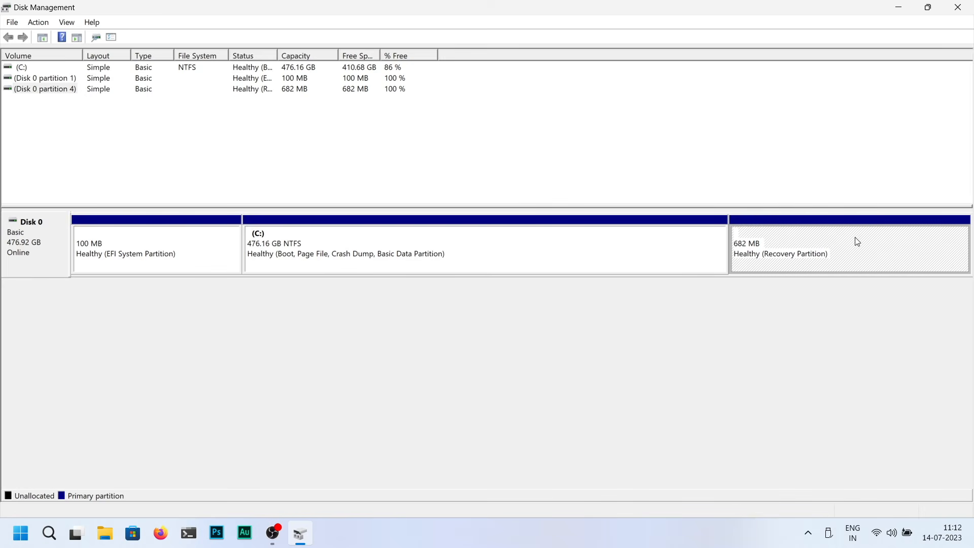
Shrink the C: volume by 160000 MB and select the resulting unallocated space on Disk 0
left_click(460, 264)
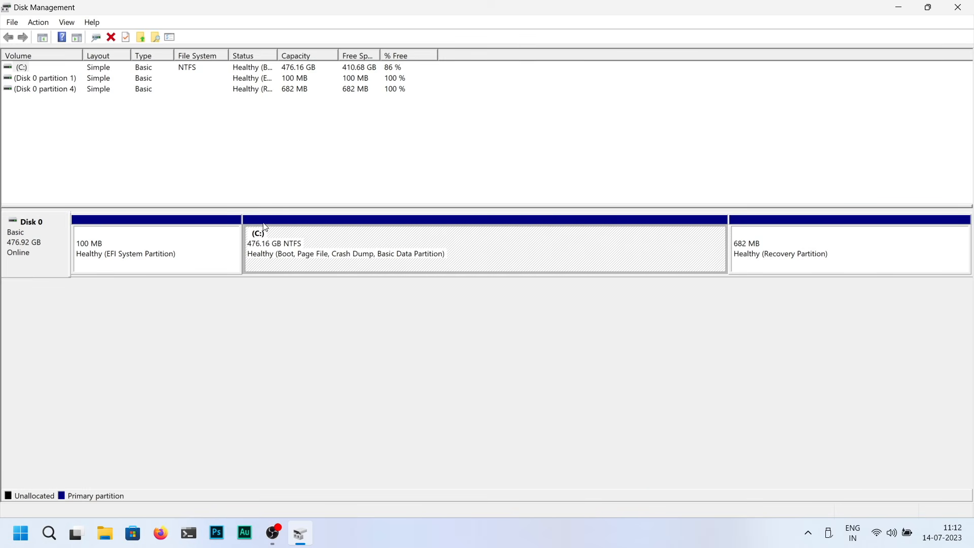
right_click(592, 238)
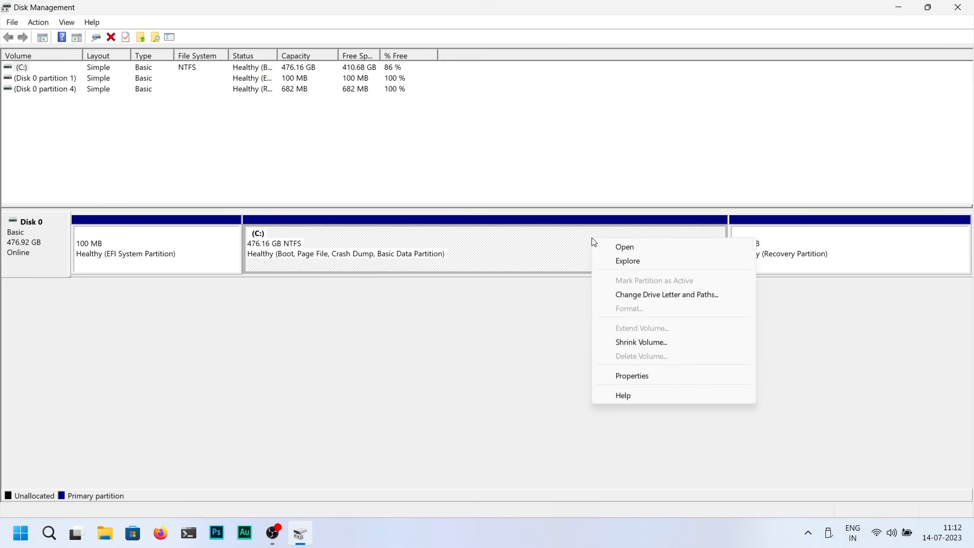
left_click(631, 343)
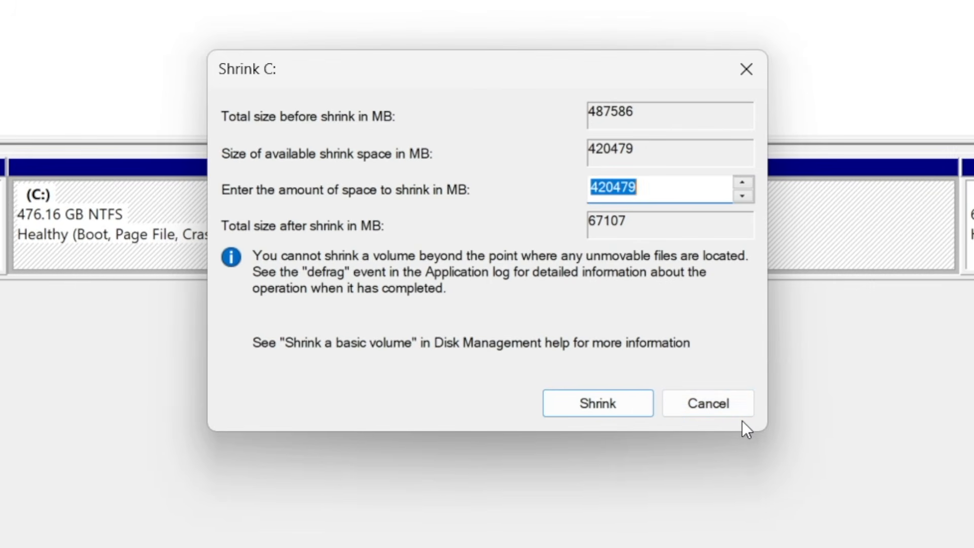
type("1600")
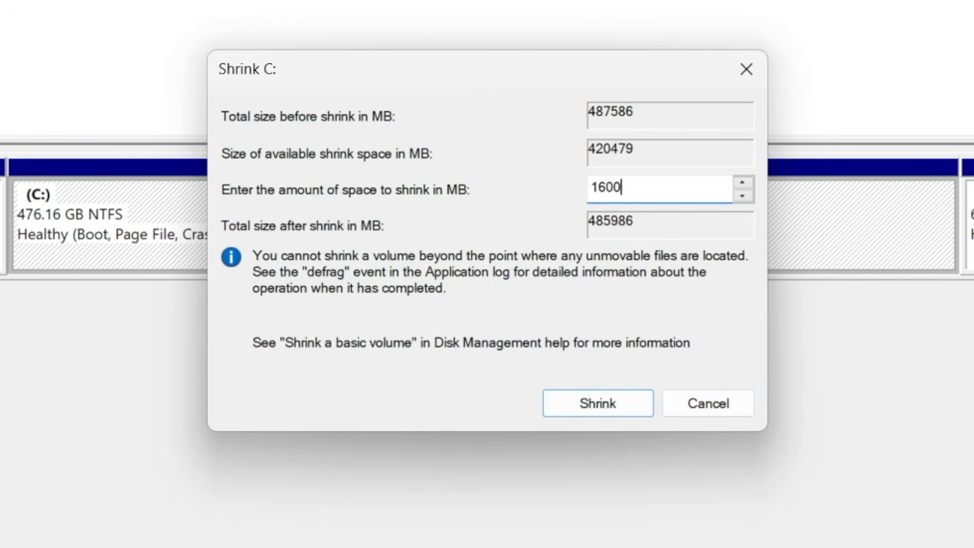
type("00")
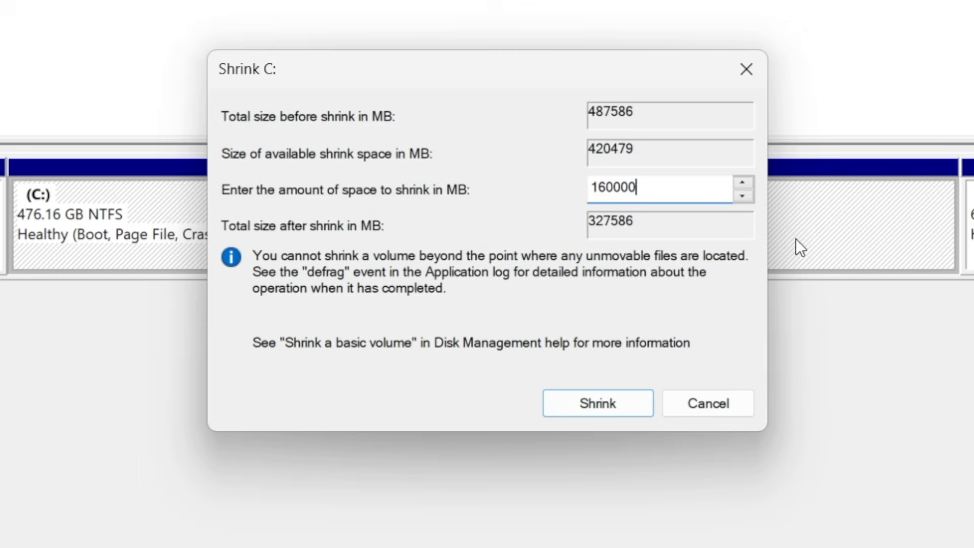
double_click(637, 189)
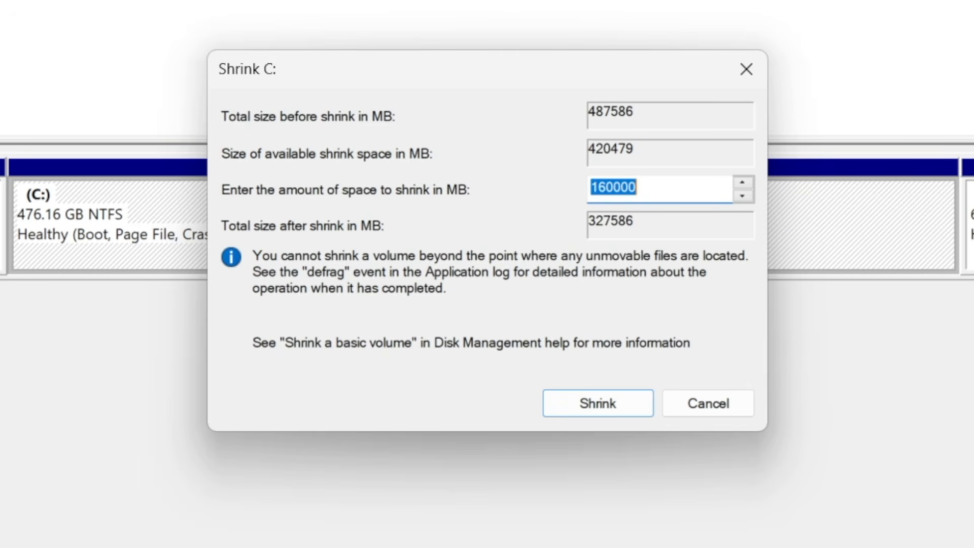
left_click(622, 401)
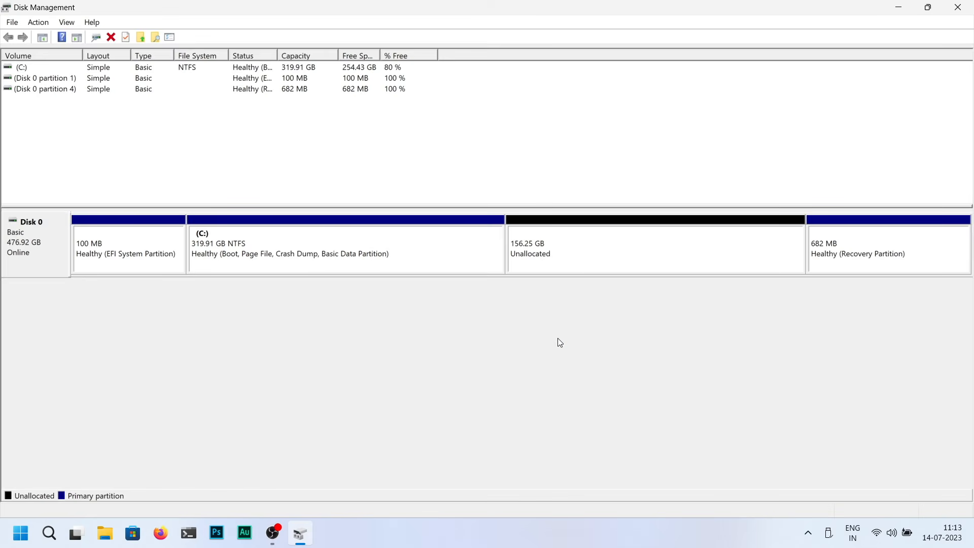
left_click(576, 259)
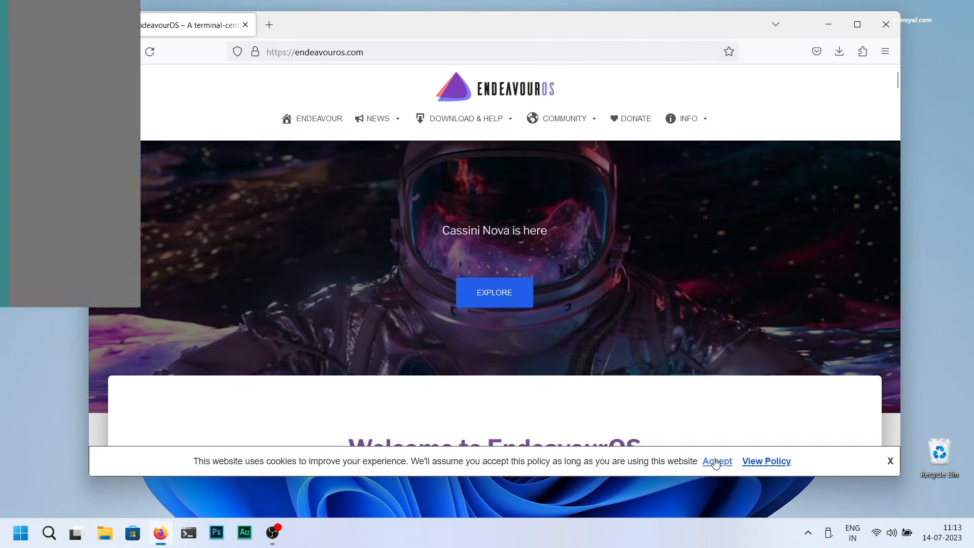
Accept the cookie policy on the EndeavourOS website and open the latest release and download page
left_click(718, 461)
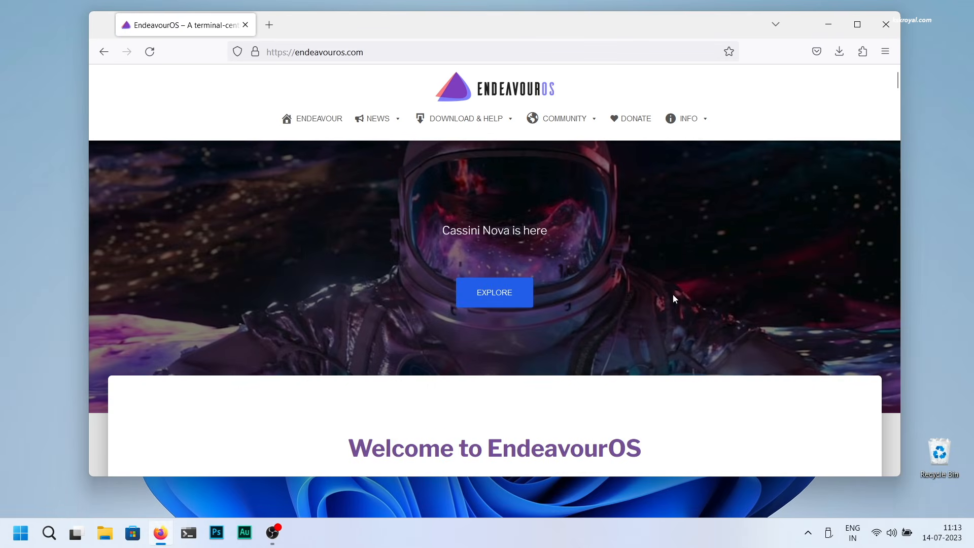
mouse_move(499, 129)
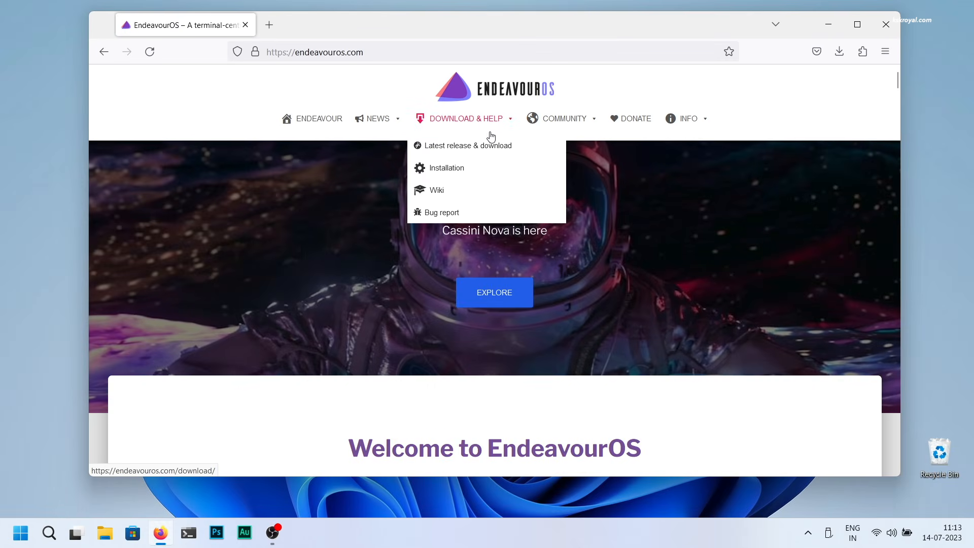
left_click(478, 146)
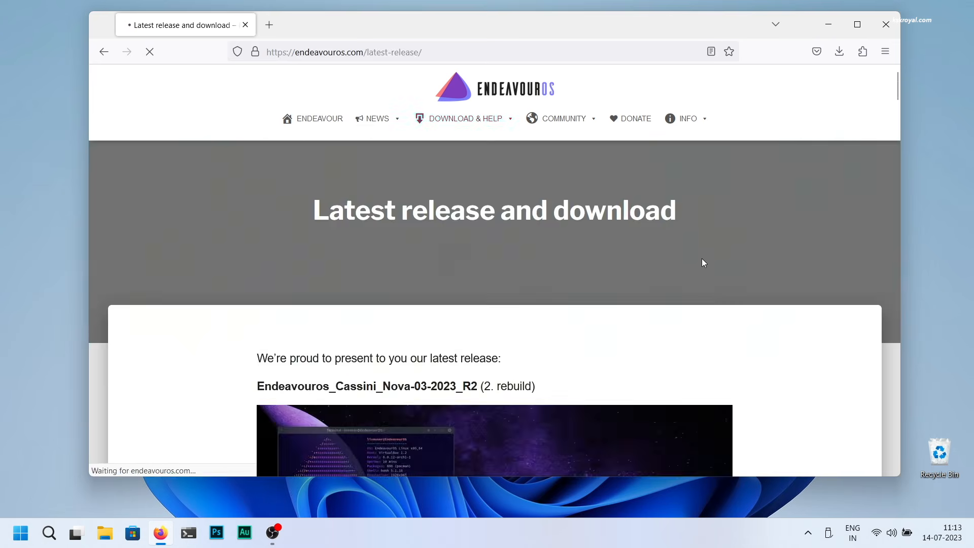
Check the latest release name on the page and download the Endeavouros_Cassini_Nova-03-2023_R2 ISO from the mirror table
scroll(442, 378, "down", 4)
double_click(388, 209)
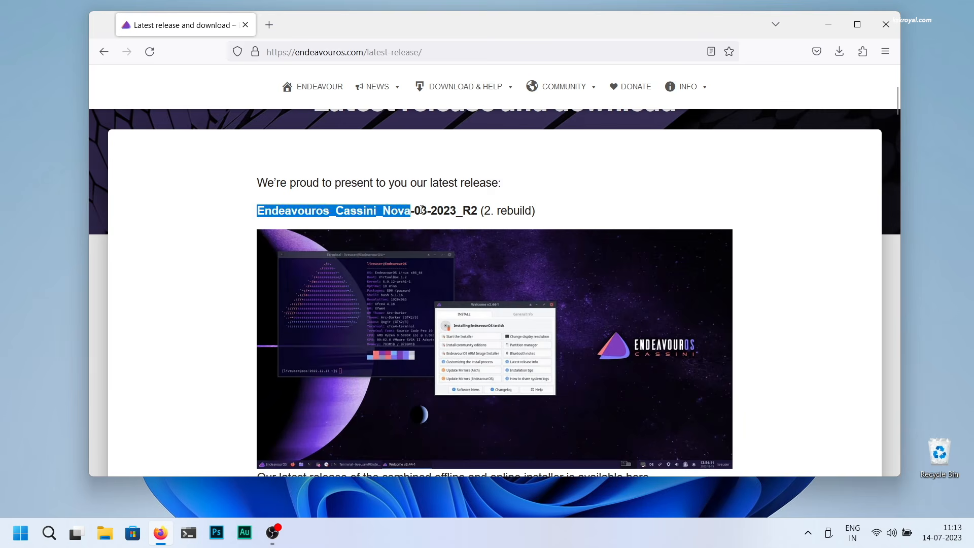
double_click(467, 211)
triple_click(388, 222)
scroll(532, 216, "down", 2)
scroll(533, 217, "up", 1)
scroll(450, 219, "down", 7)
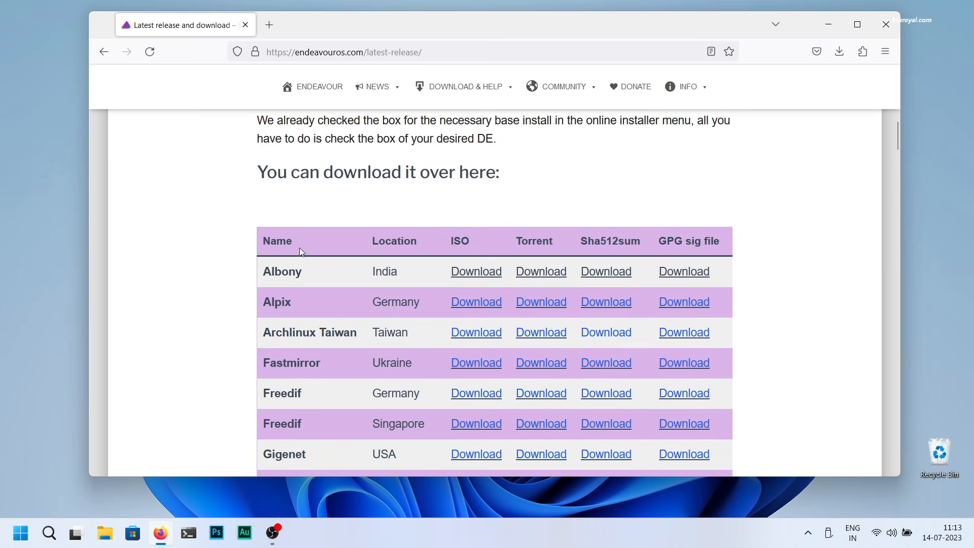
scroll(437, 218, "down", 5)
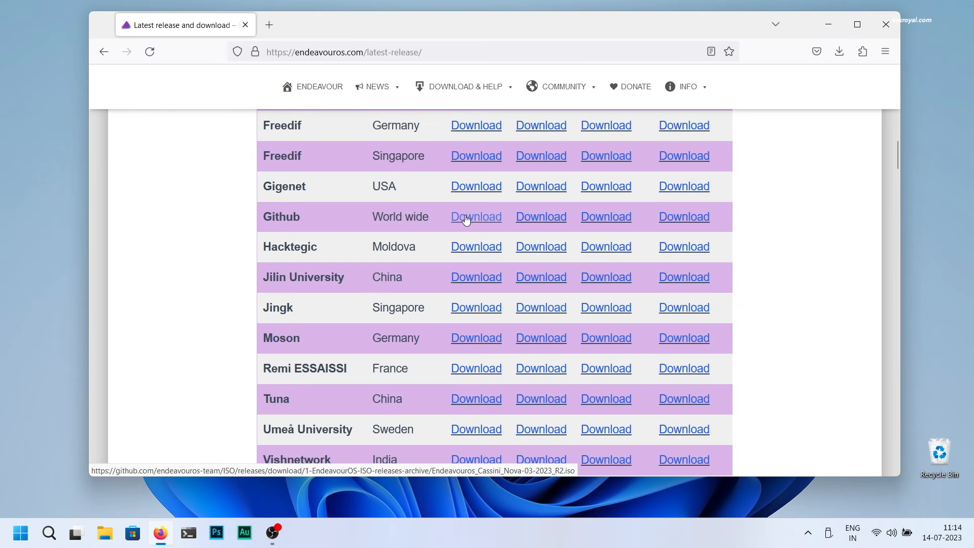
left_click(481, 196)
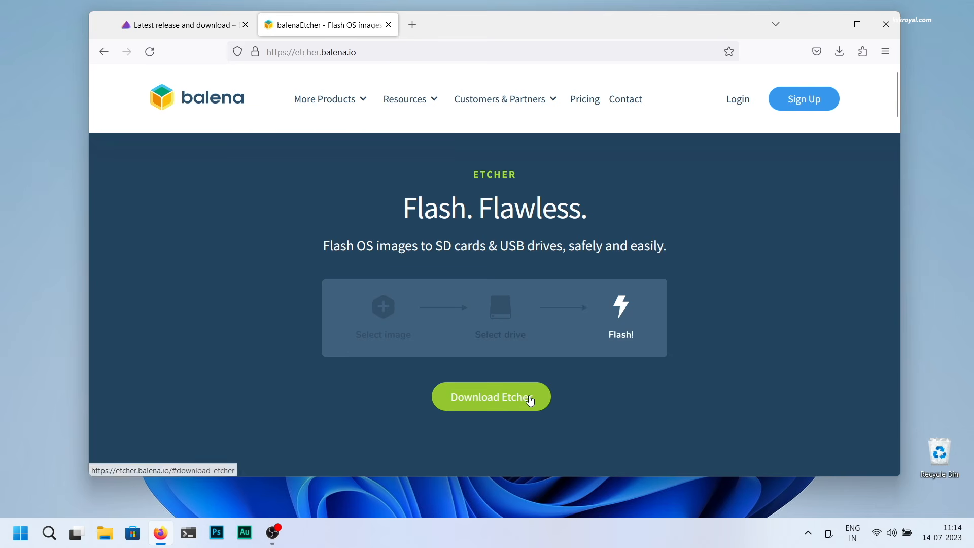
scroll(536, 401, "down", 3)
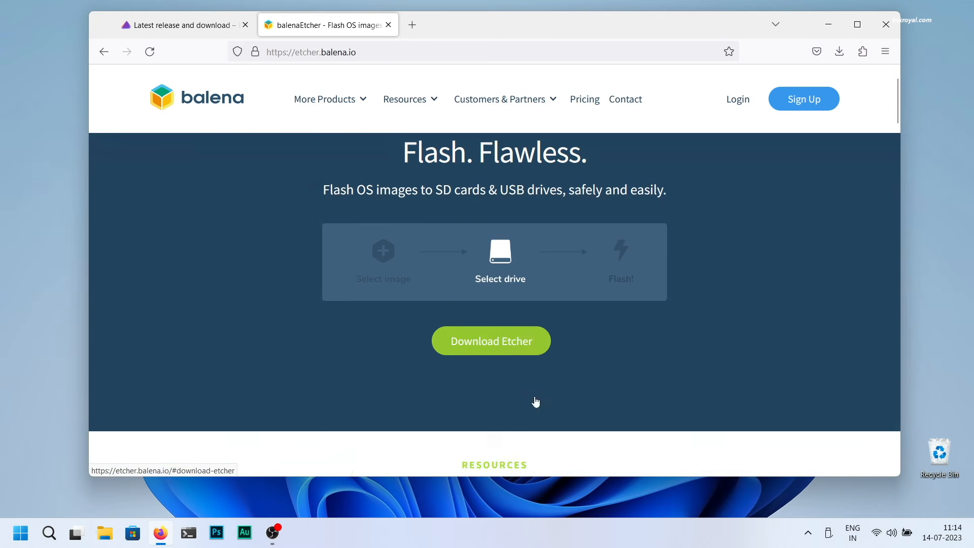
scroll(553, 287, "up", 3)
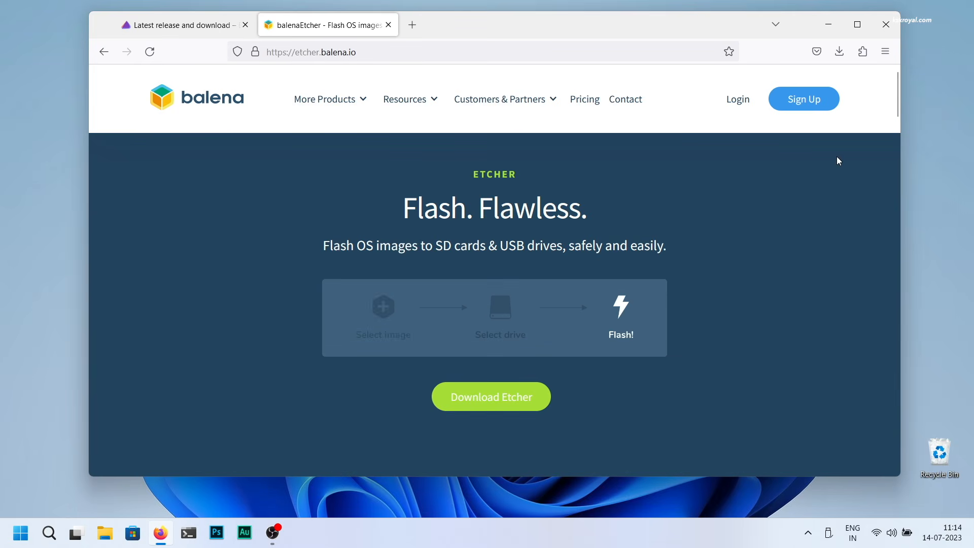
In File Explorer, copy Endeavouros_Cassini_Nova-03-2023_R2.iso from the Downloads folder to the root of the Ventoy (D:) USB drive
left_click(192, 240)
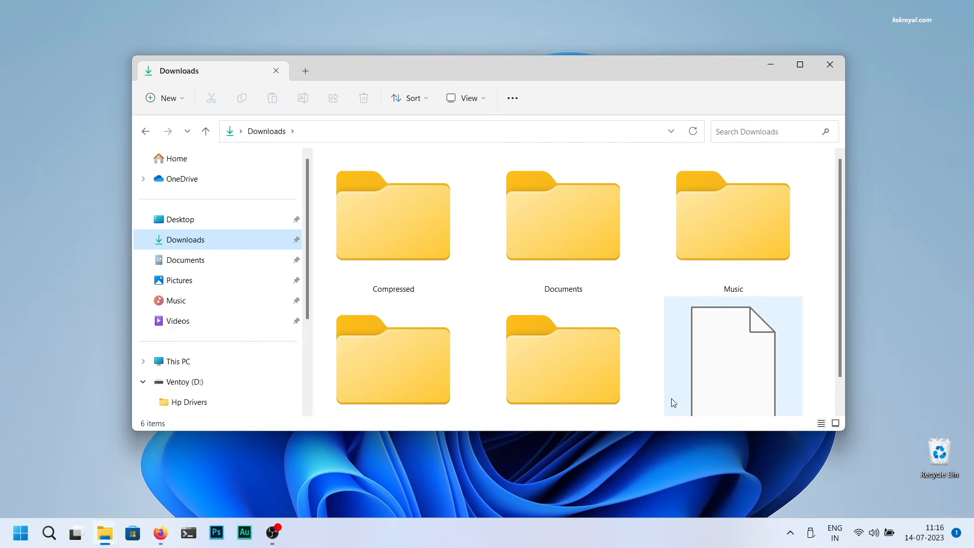
scroll(674, 357, "down", 1)
left_click(749, 355)
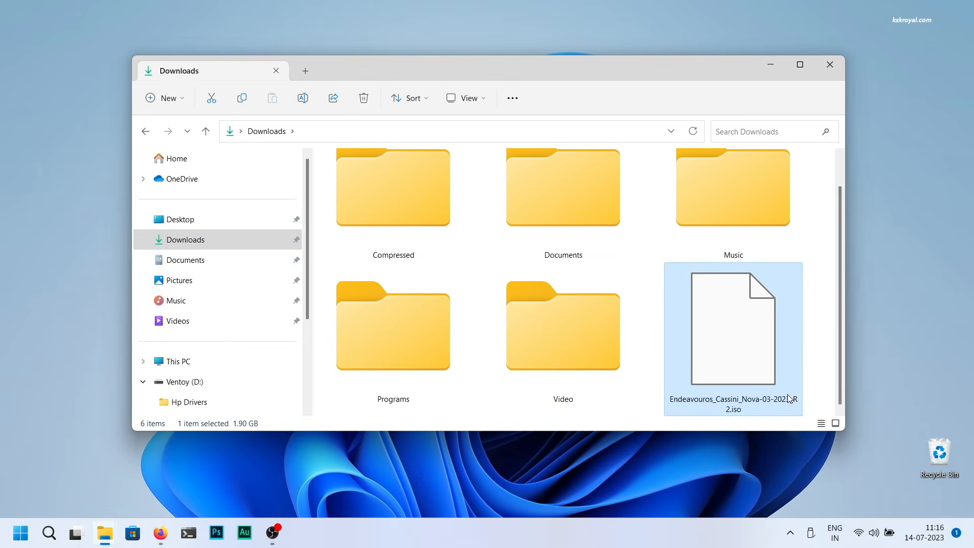
right_click(767, 330)
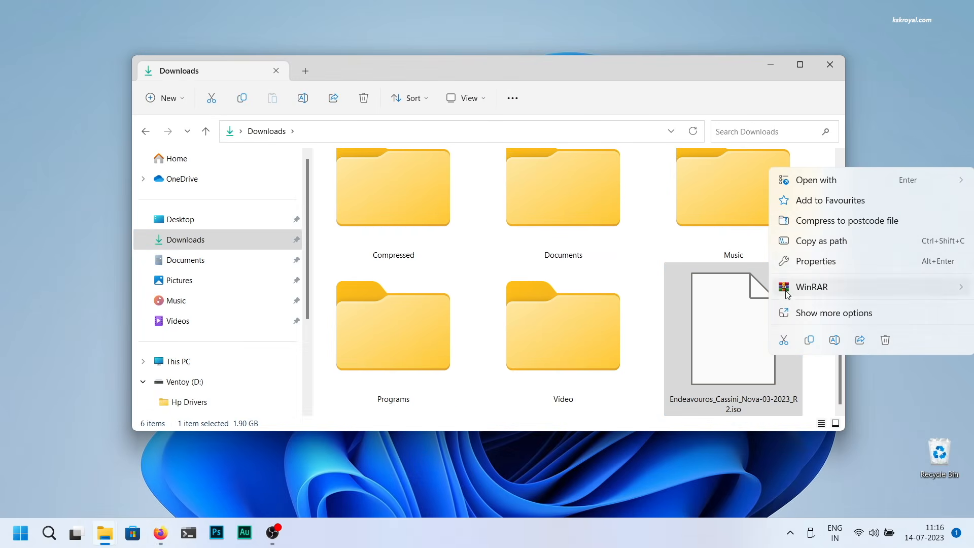
left_click(809, 340)
left_click(160, 381)
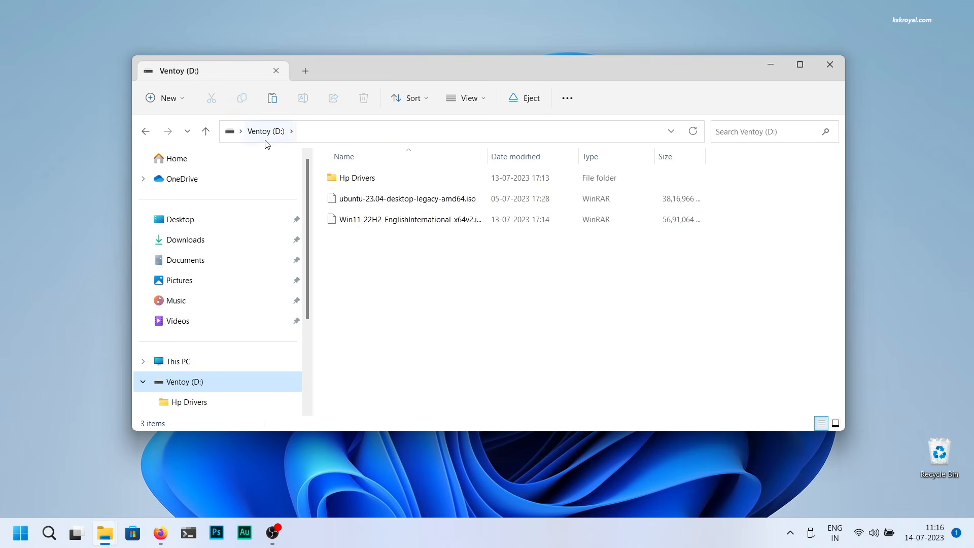
right_click(481, 307)
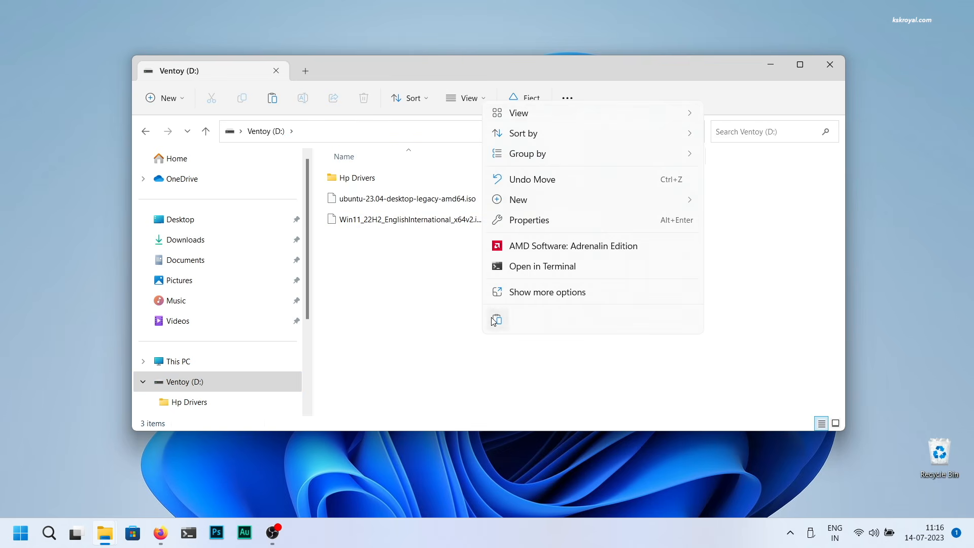
left_click(496, 320)
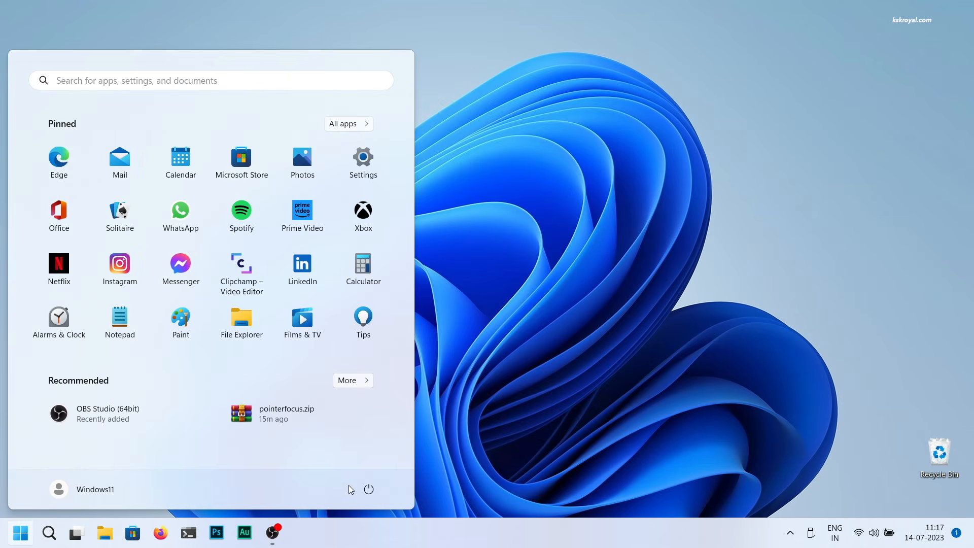
Restart the laptop and pause its startup to get into the BIOS Setup Utility
left_click(369, 488)
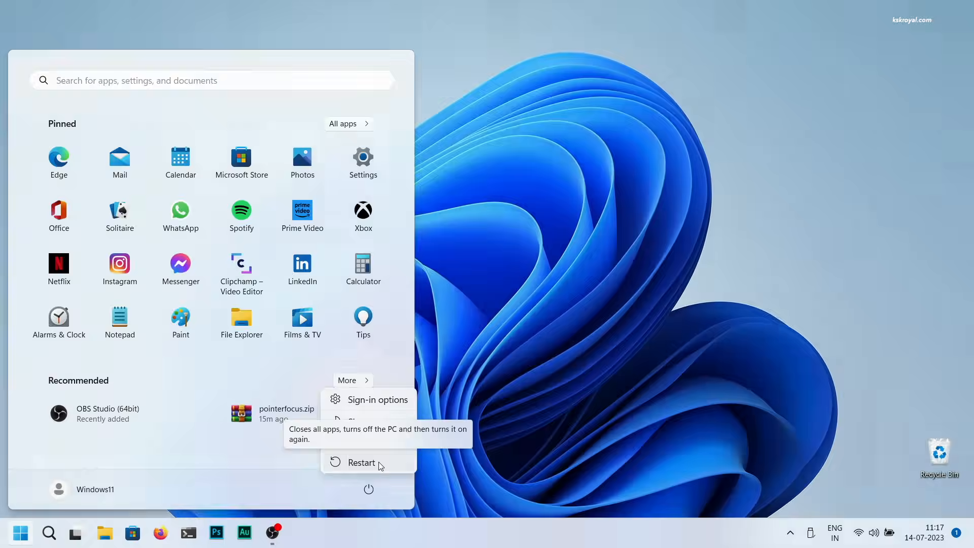
left_click(378, 462)
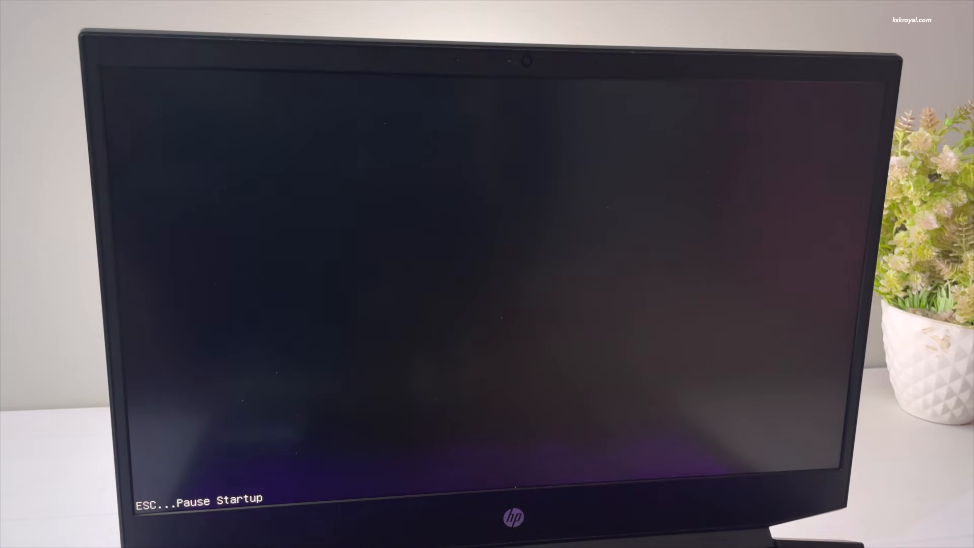
key("Escape")
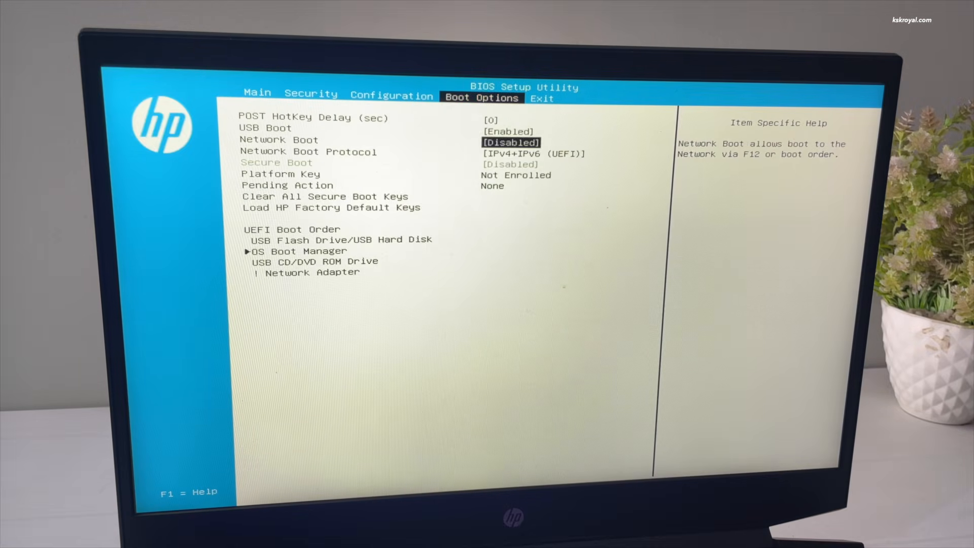
Confirm USB Boot as Enabled in the BIOS boot options
key("Up")
key("Return")
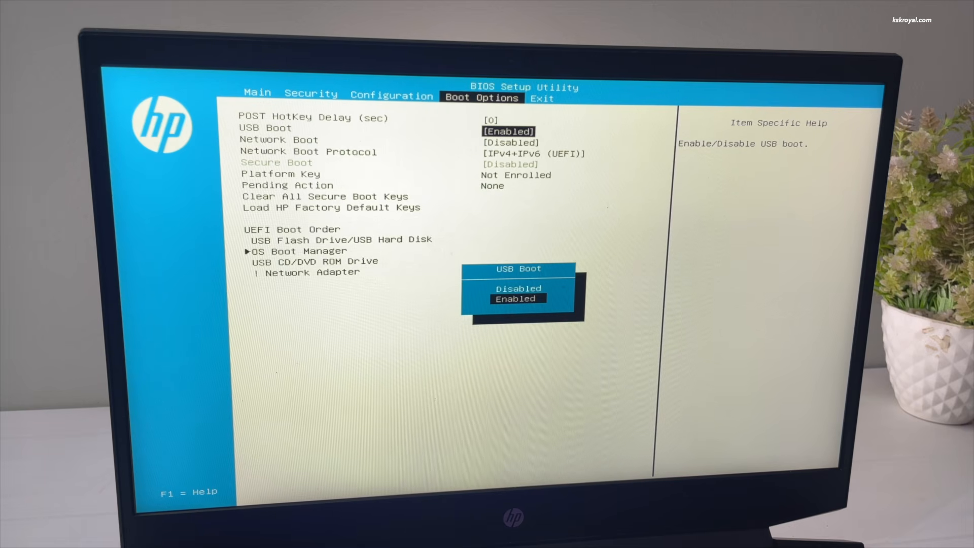
key("Return")
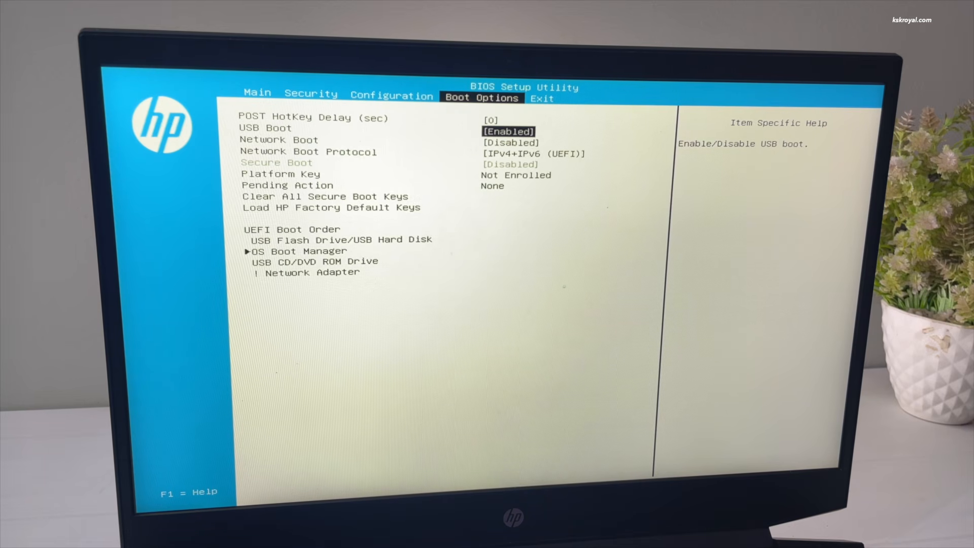
Check the position of USB Flash Drive/USB Hard Disk in the UEFI boot order
key("Down")
key("Down")
key("Down")
key("Down")
key("Down")
key("Down")
key("Down")
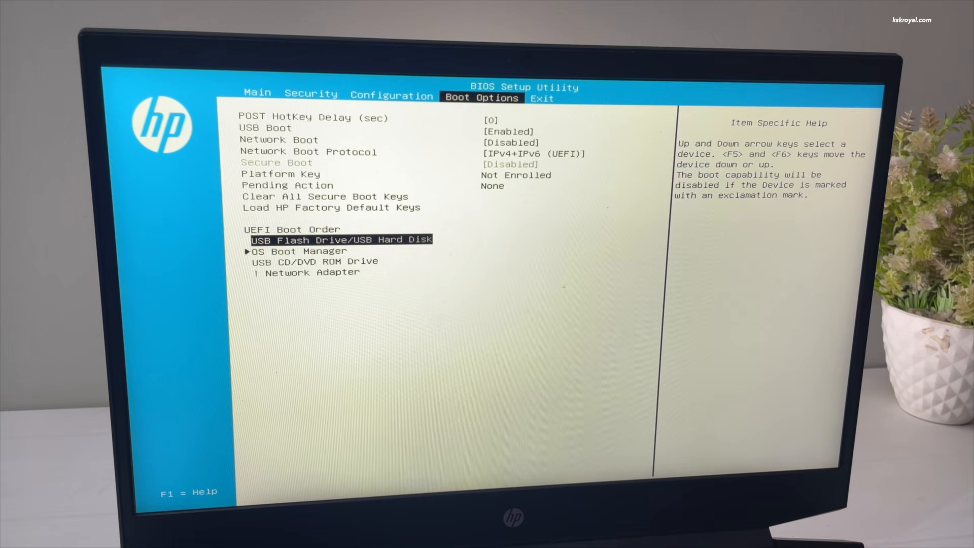
key("Down")
key("Up")
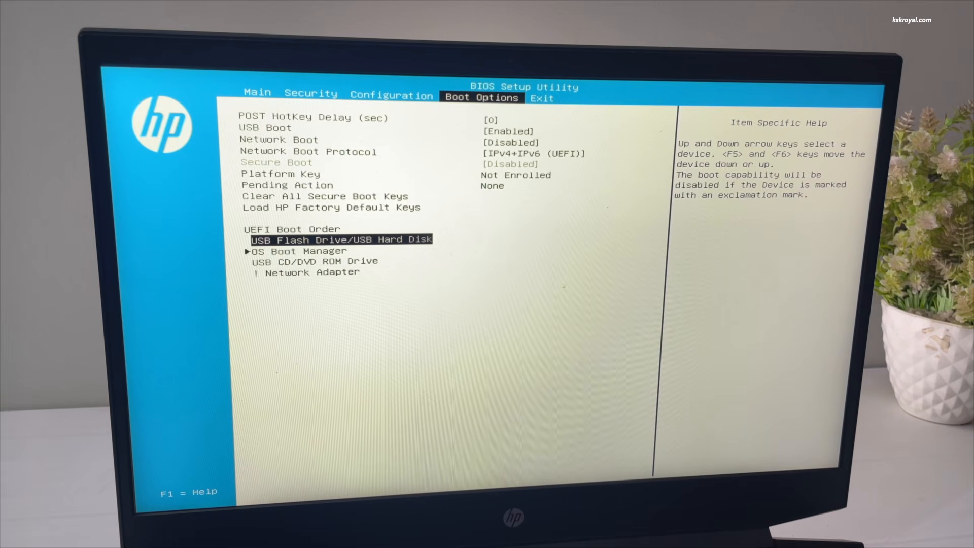
Try to clear all Secure Boot keys in the BIOS boot options
key("Up")
key("Up")
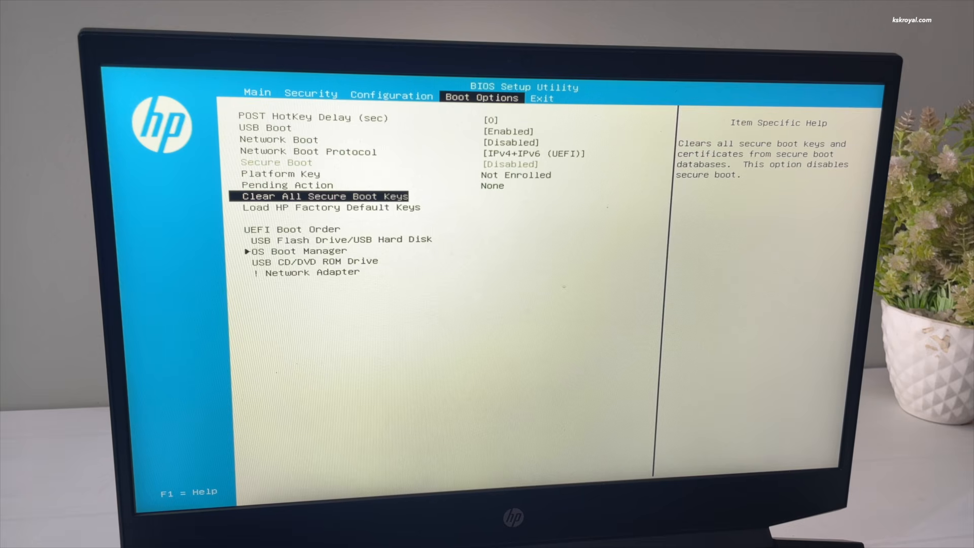
key("Up")
key("Return")
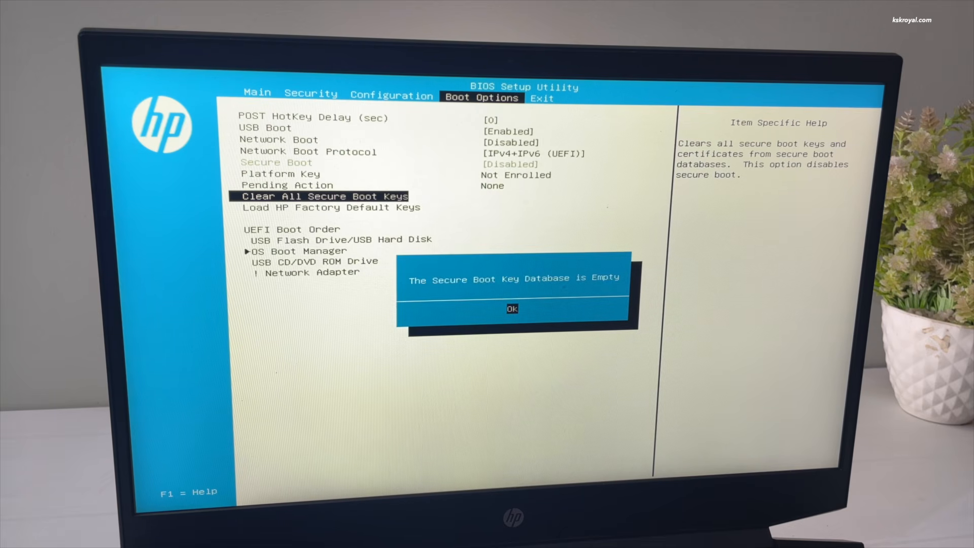
key("Return")
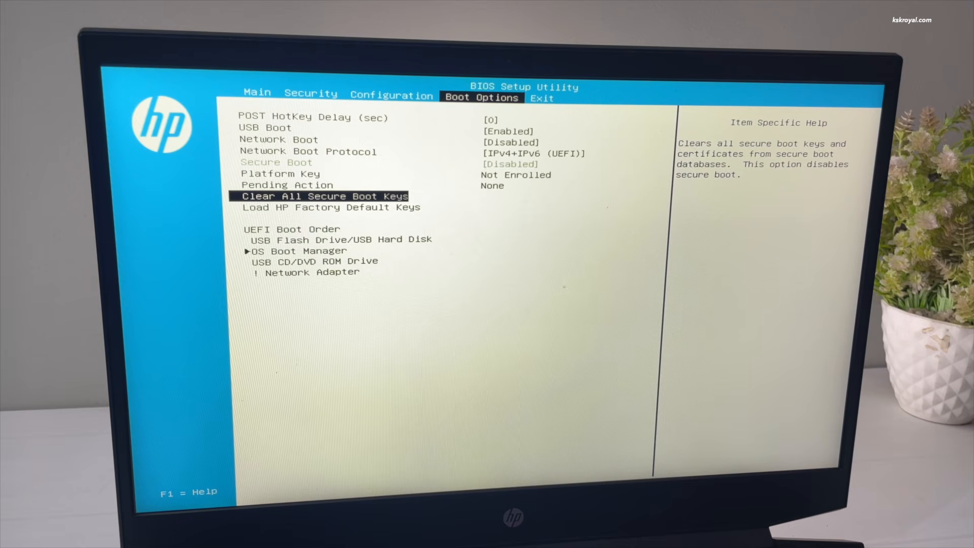
Save the BIOS changes and exit the setup utility
key("Right")
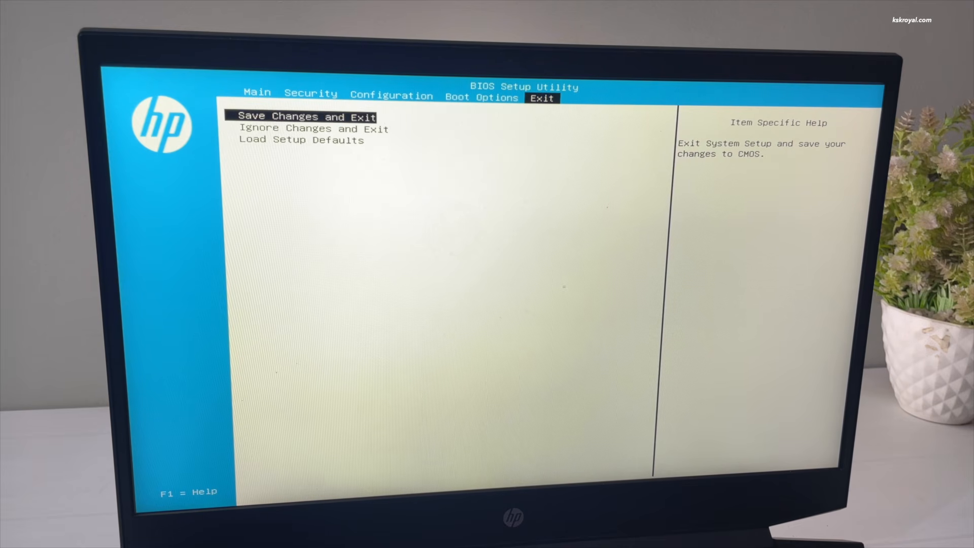
key("Return")
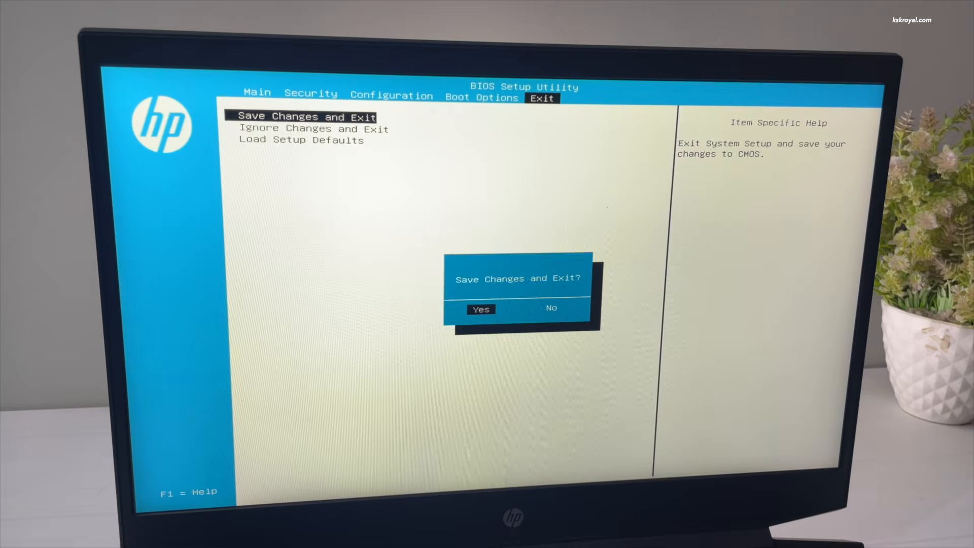
key("Return")
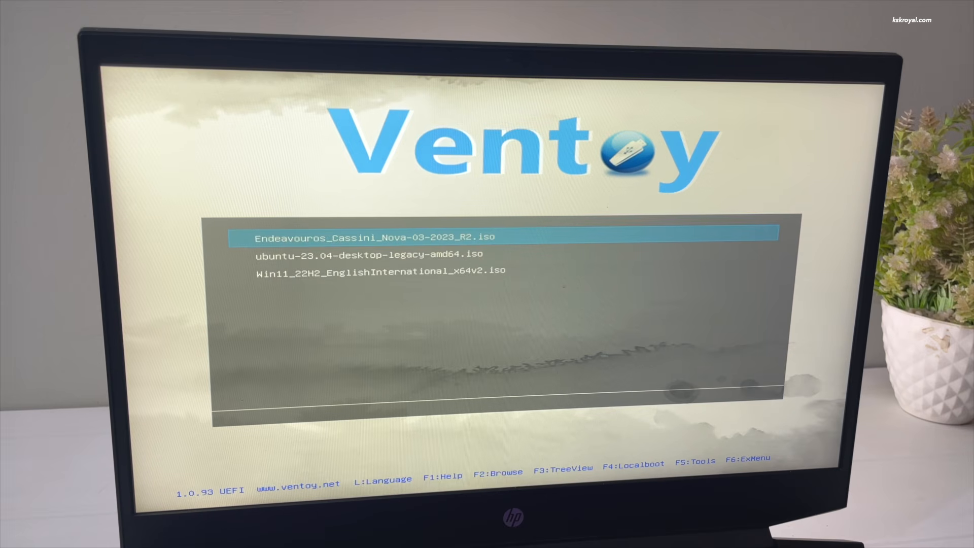
Boot Endeavouros_Cassini_Nova-03-2023_R2.iso in normal mode with the EndeavourOS x86_64 UEFI NVIDIA (latest cards only) entry
key("Return")
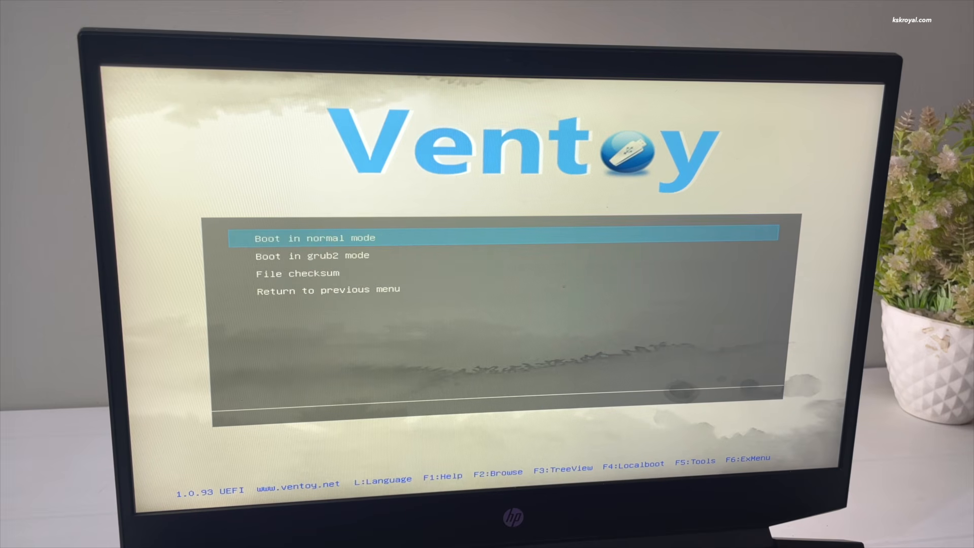
key("Return")
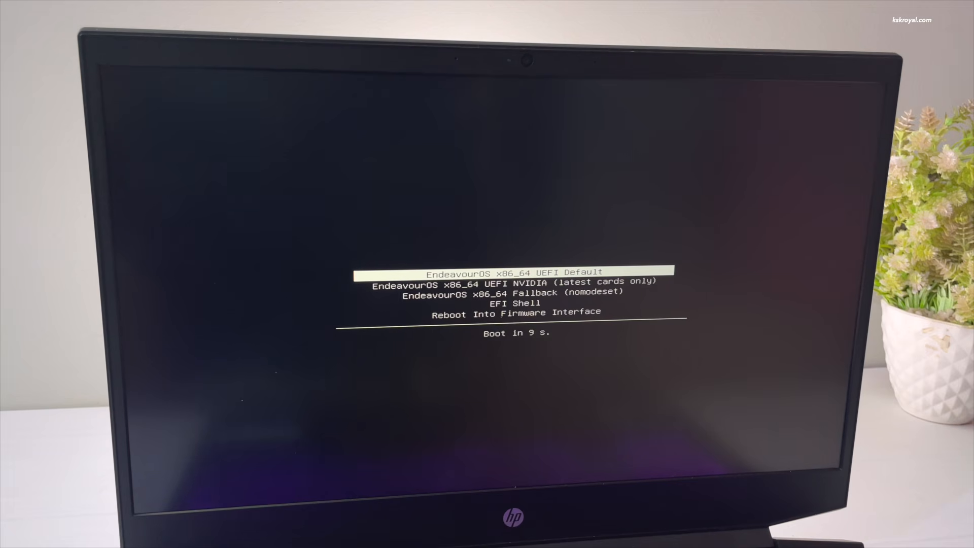
key("Down")
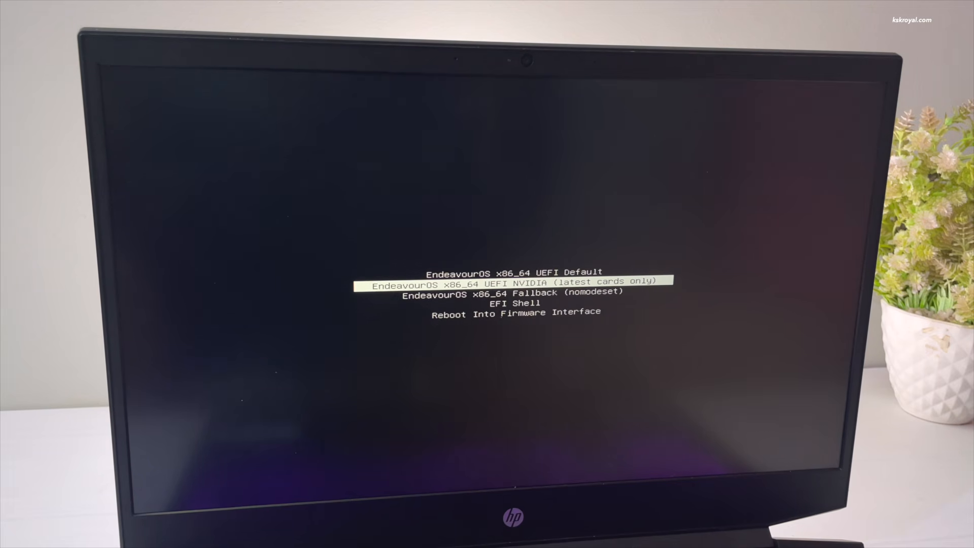
key("Down")
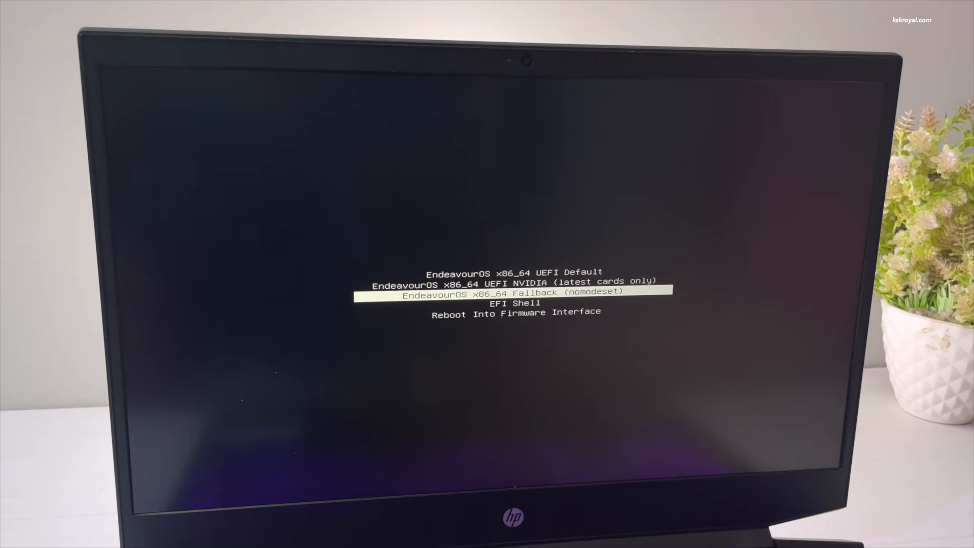
key("Up")
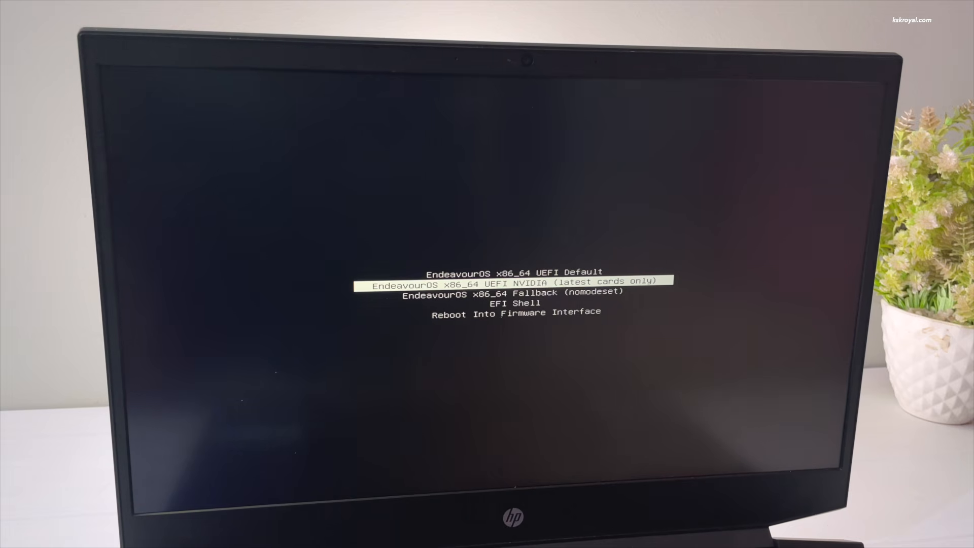
key("Return")
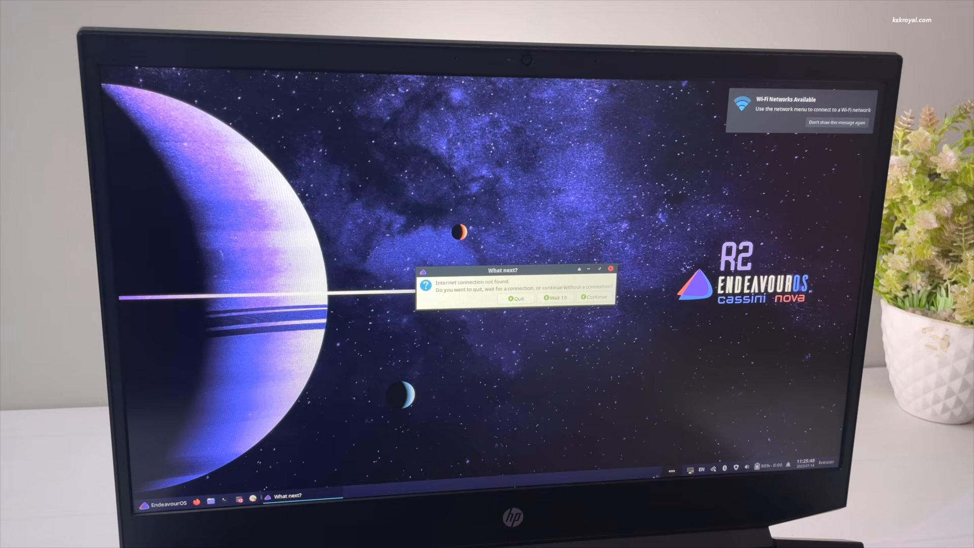
Connect the live system to the AppleSilicon_5G Wi-Fi network by entering its Wi-Fi password
left_click(714, 468)
mouse_move(731, 425)
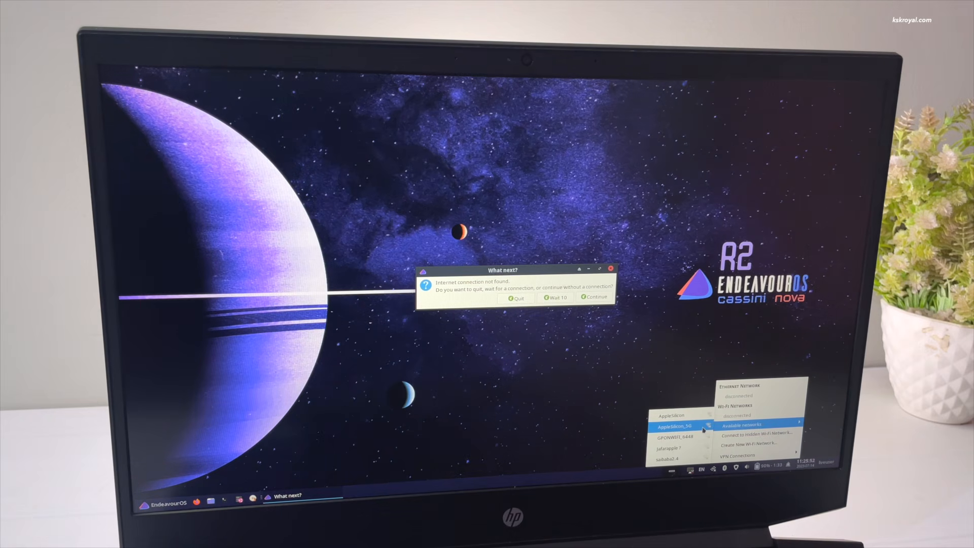
left_click(704, 429)
type("••••••••")
key("Return")
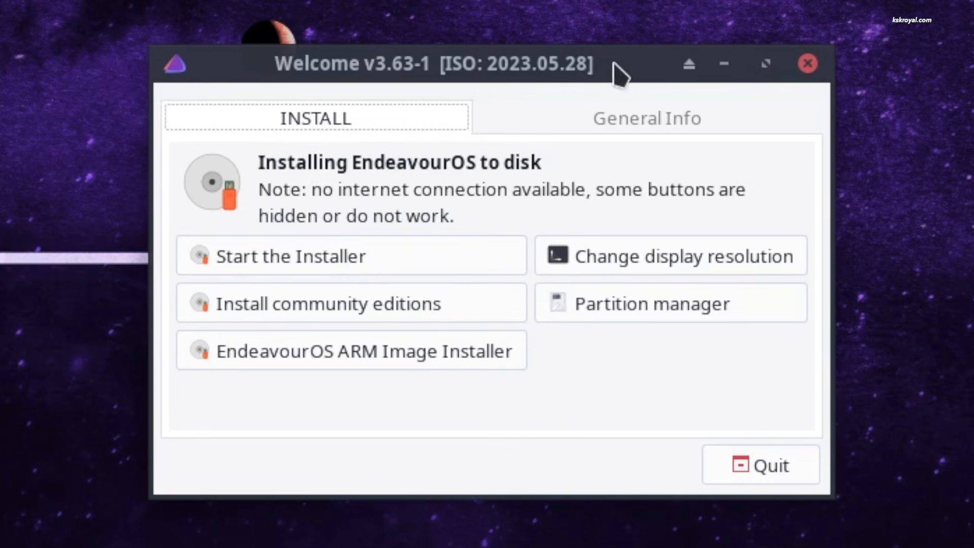
Start the EndeavourOS installer with the Online installation method and minimize the Welcome window
left_click(324, 261)
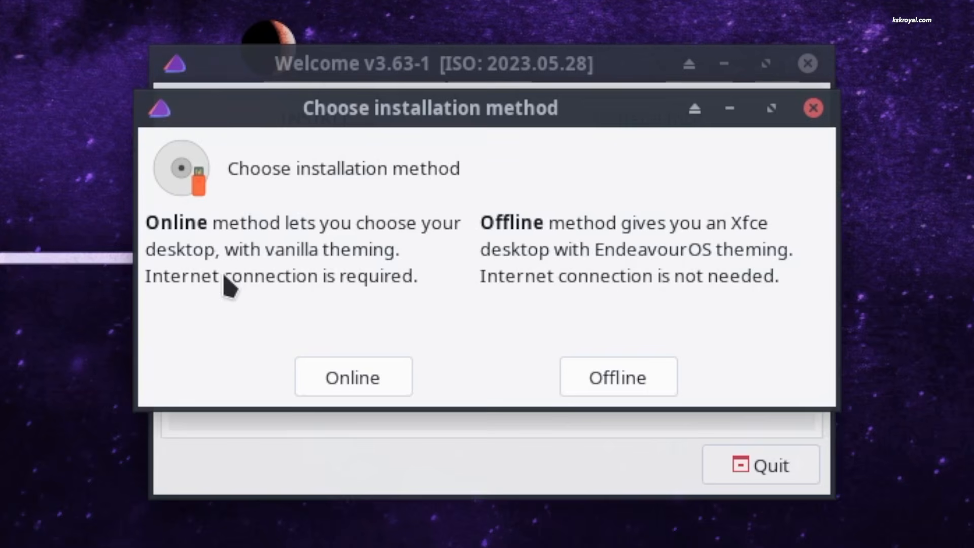
left_click(350, 378)
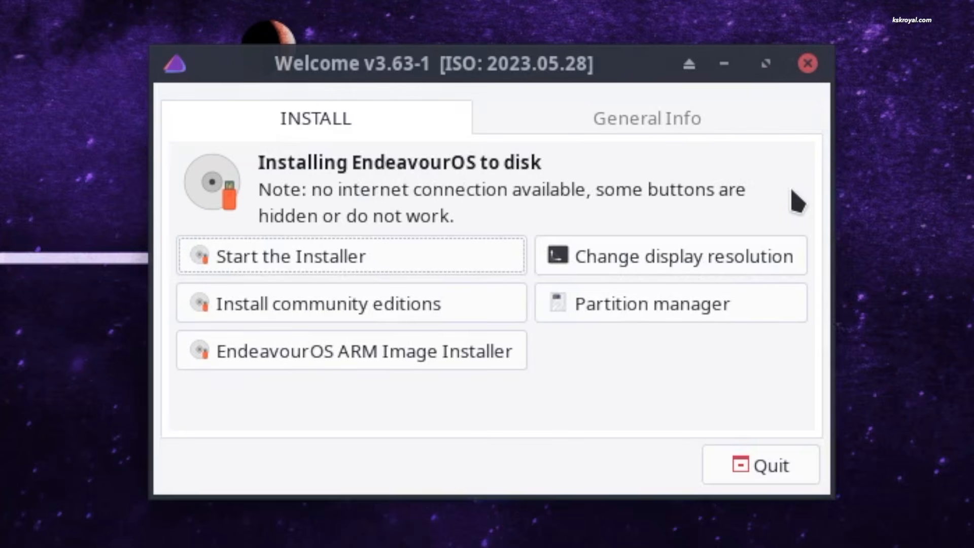
left_click(725, 63)
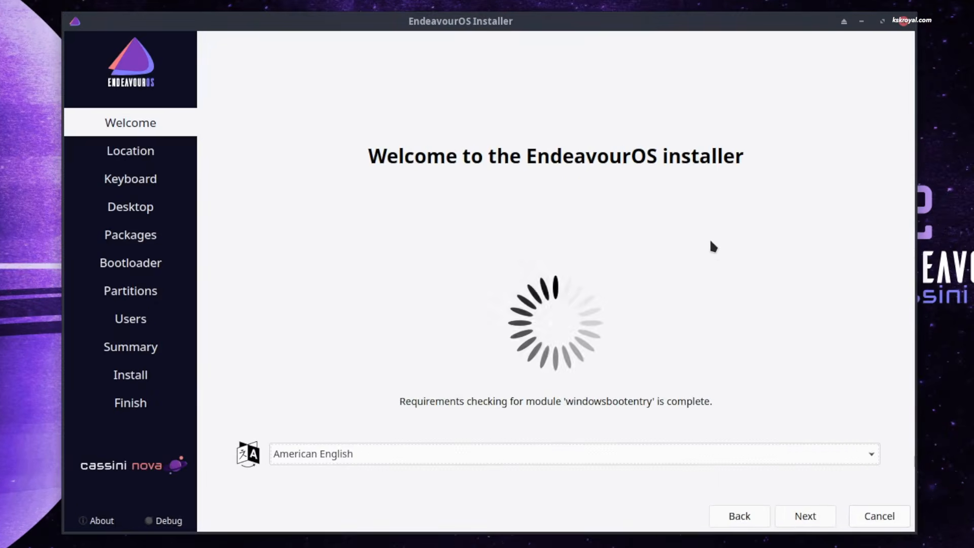
Accept American English, the Asia/Kolkata location and the English (US) Default keyboard layout, and continue to the desktop selection
left_click(818, 519)
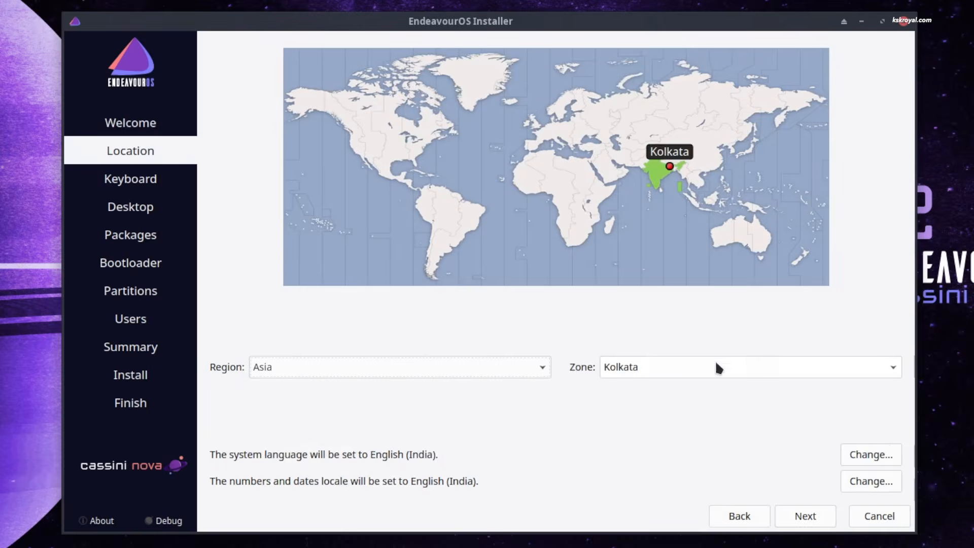
left_click(803, 518)
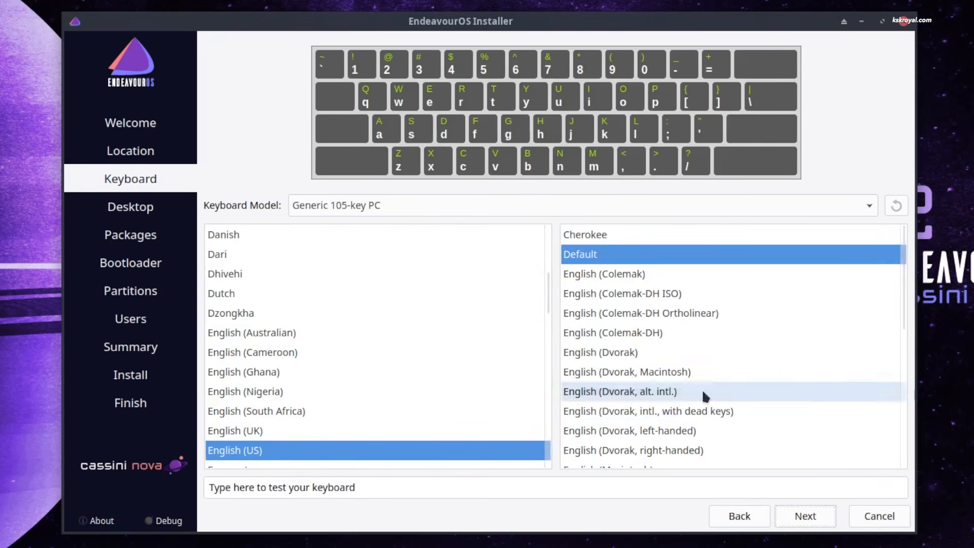
left_click(803, 516)
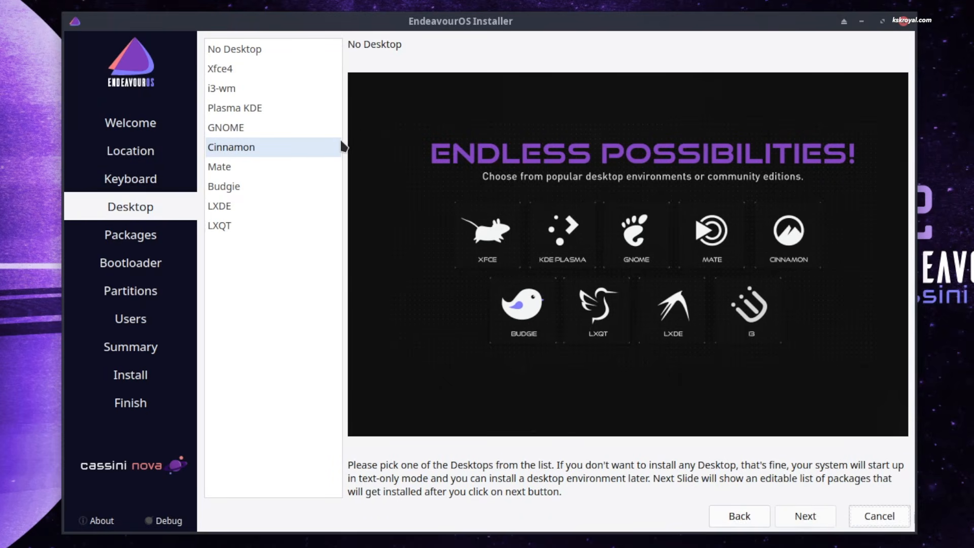
Choose the GNOME desktop with its default package selection and set Grub as the bootloader
left_click(267, 129)
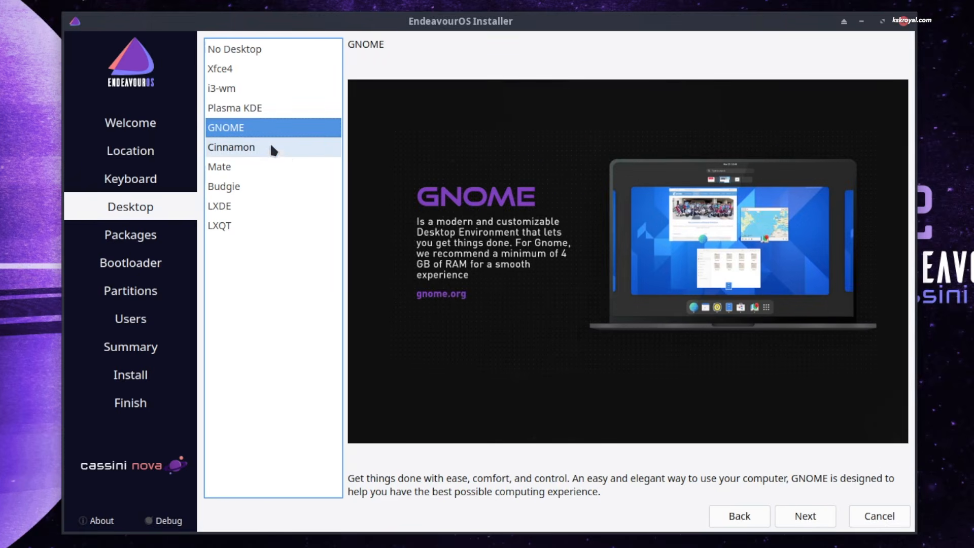
left_click(822, 510)
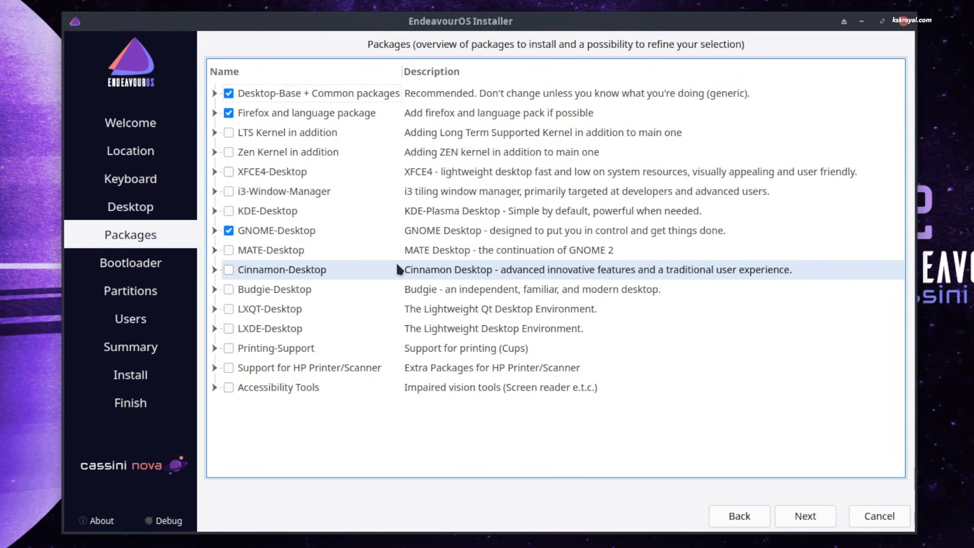
left_click(807, 518)
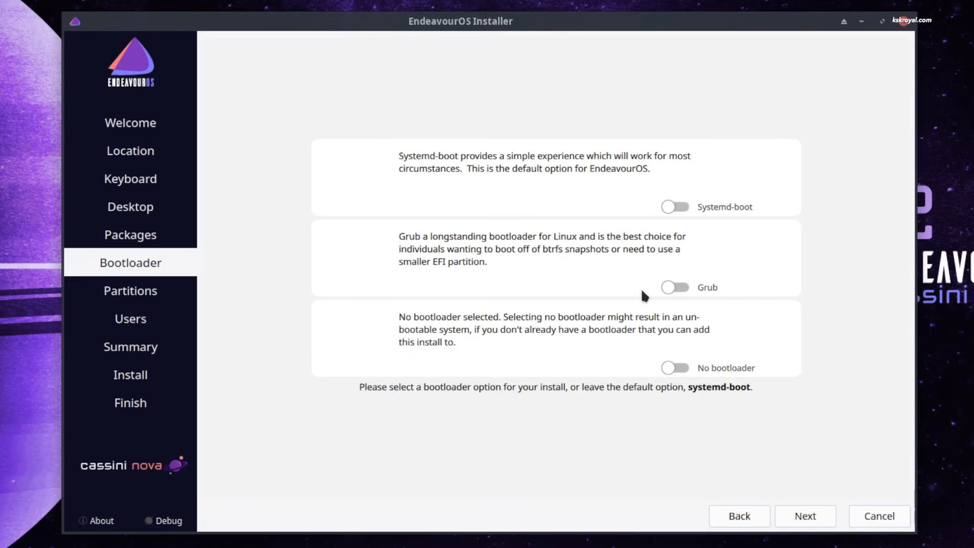
left_click(683, 287)
left_click(804, 514)
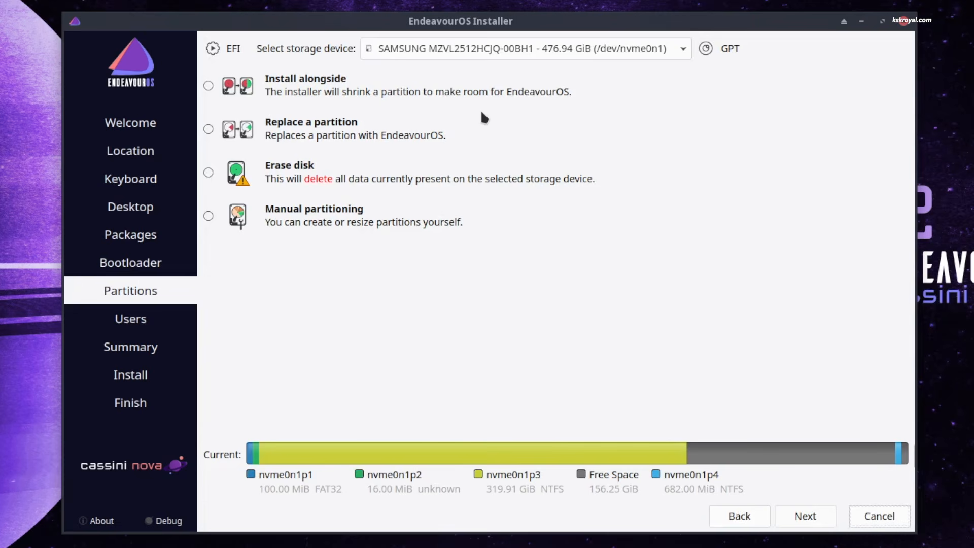
Replace the 156.25 GiB free space on /dev/nvme0n1 with EndeavourOS, keeping /dev/nvme0n1p1 as the EFI system partition
left_click(209, 131)
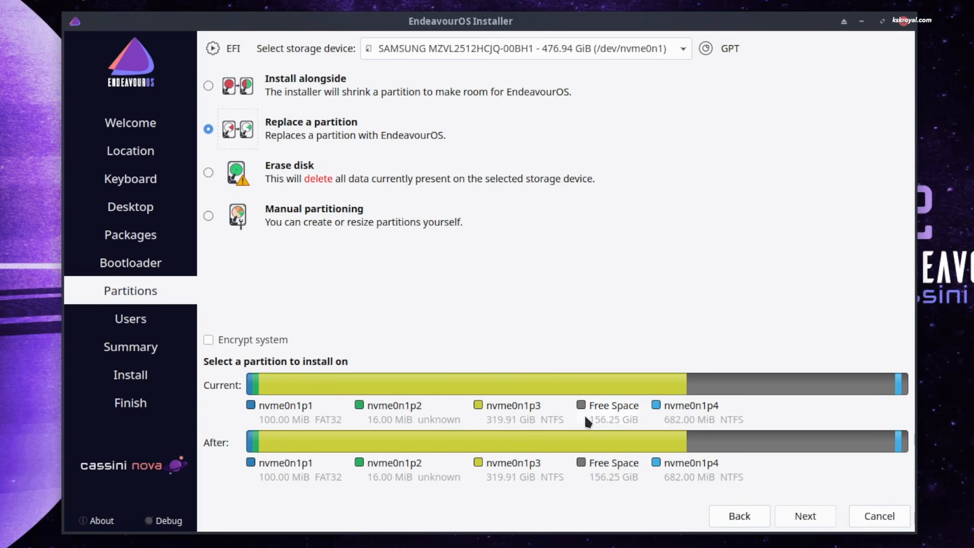
left_click(746, 386)
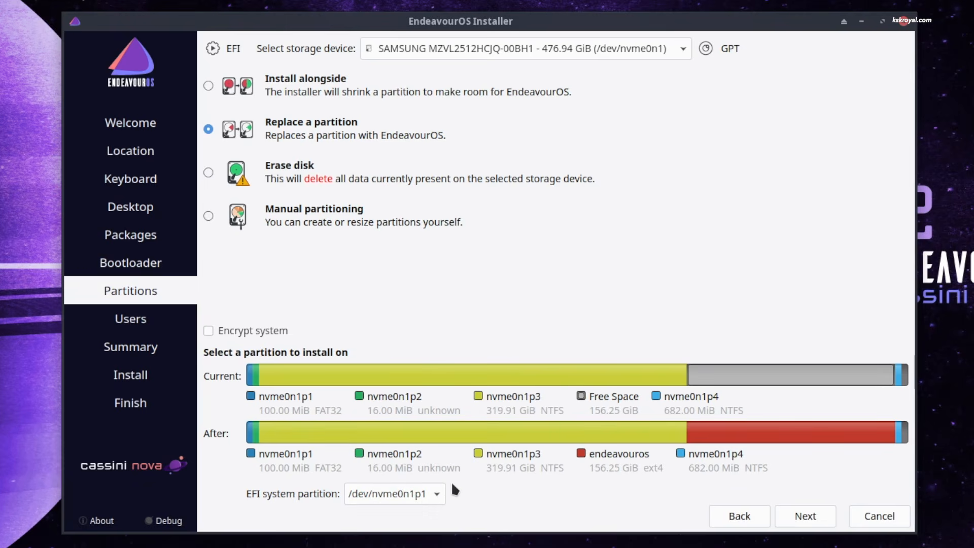
left_click(795, 517)
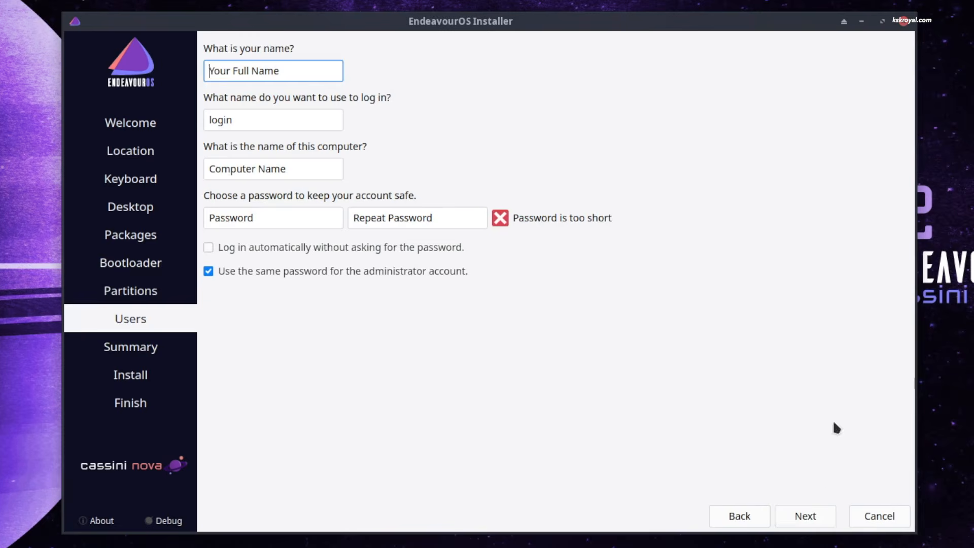
Enter the user's name, name the computer hp, enter and repeat the account password, and continue to the installation summary
type("kskroyal")
key("Tab")
key("Tab")
type("hp")
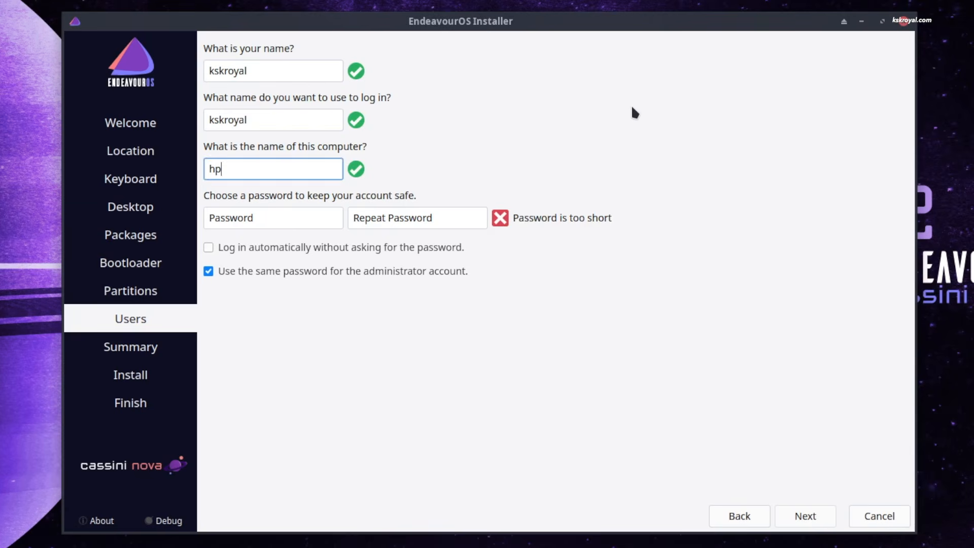
key("Tab")
type("••••")
key("Tab")
type("••••")
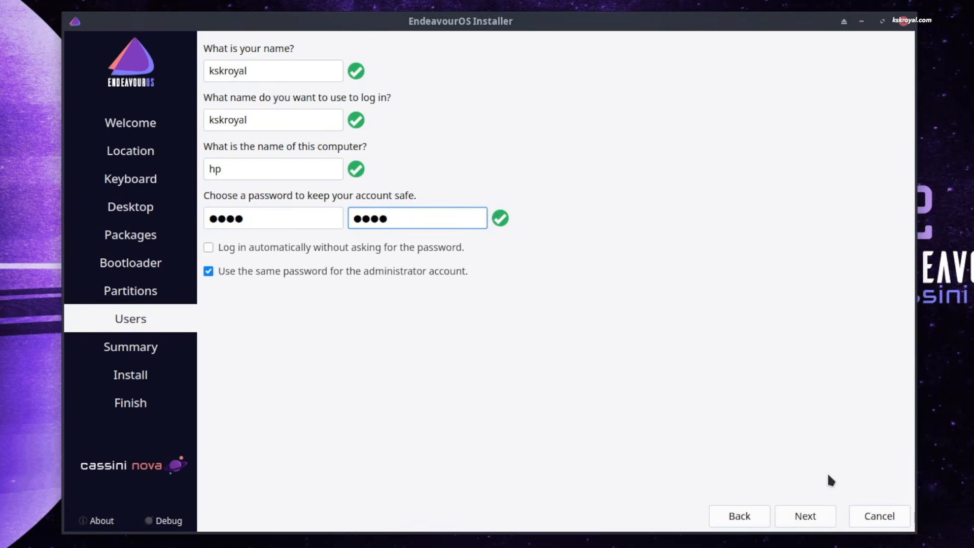
left_click(803, 517)
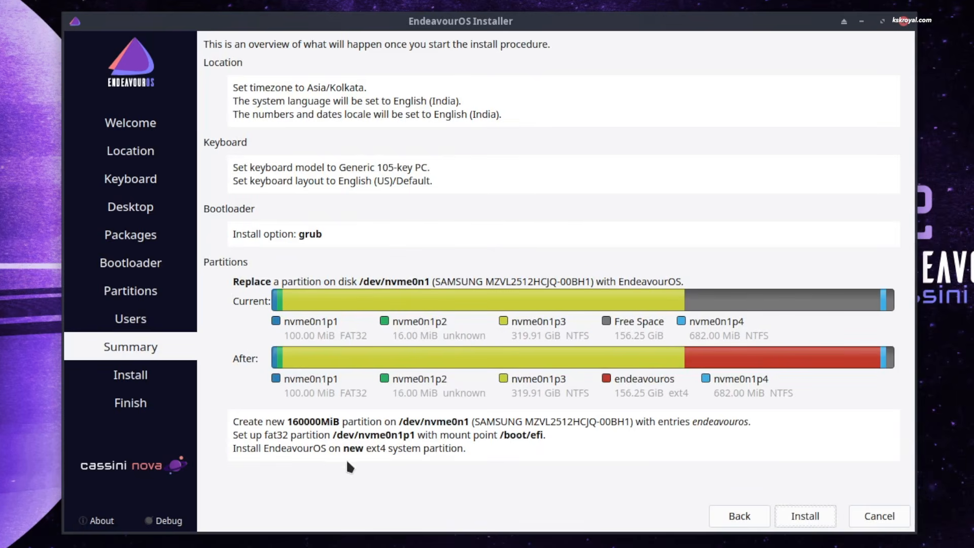
Start and confirm the EndeavourOS installation, and restart the computer once it is done
left_click(805, 517)
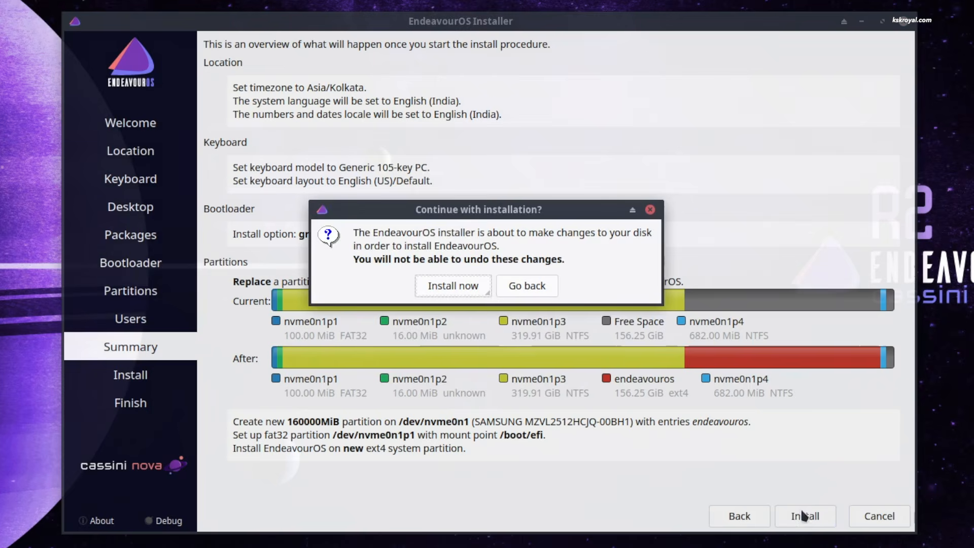
left_click(449, 282)
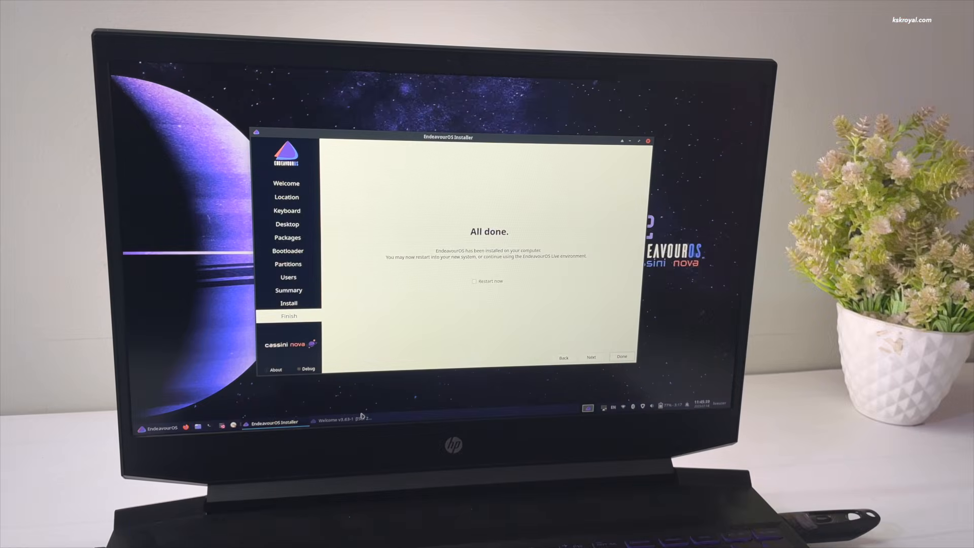
left_click(474, 281)
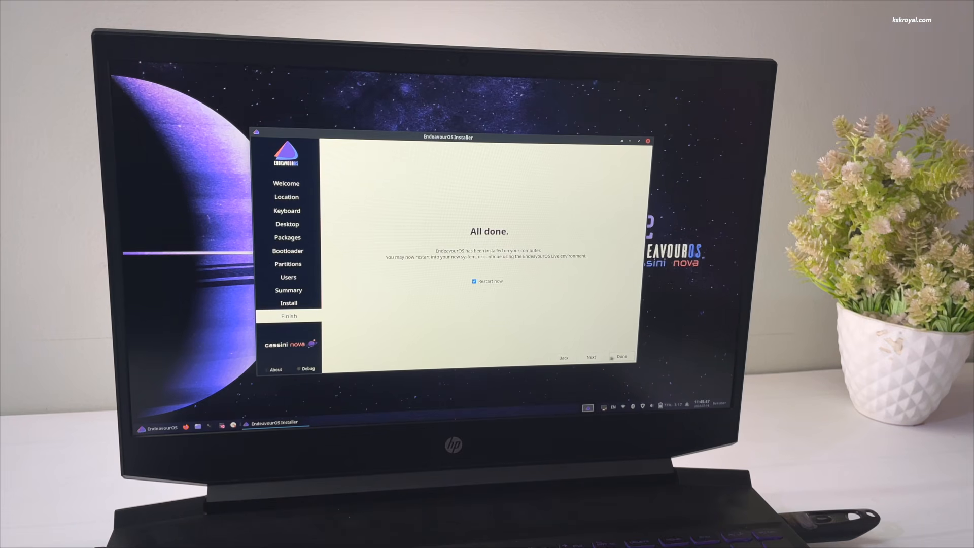
left_click(622, 356)
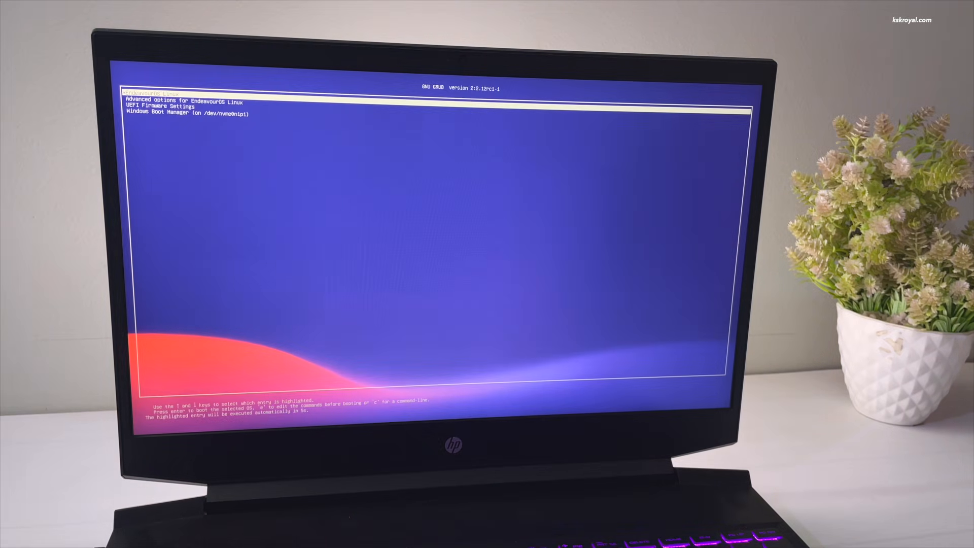
Look through the GRUB menu entries, boot EndeavourOS Linux and log in to the GNOME desktop
key("Down")
key("Down")
key("Down")
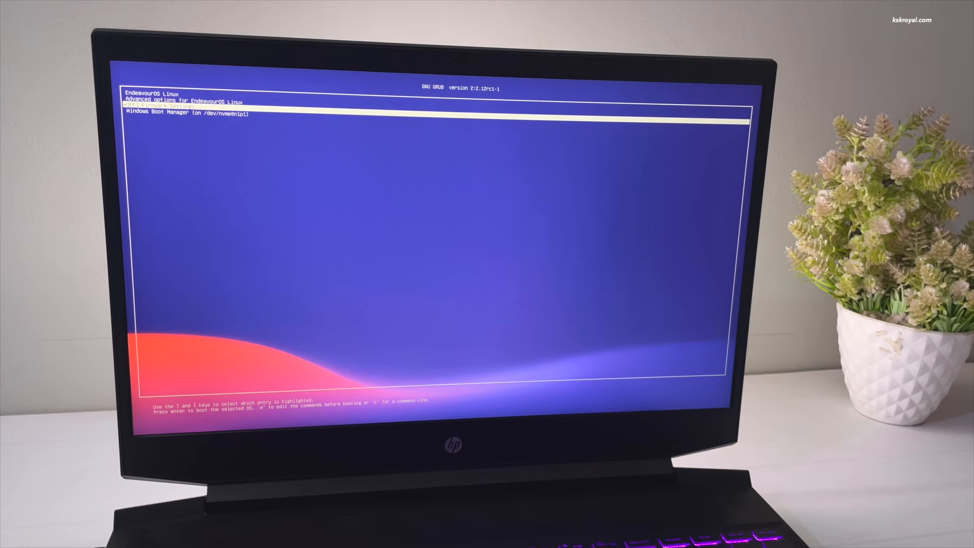
key("Up")
key("Up")
key("Up")
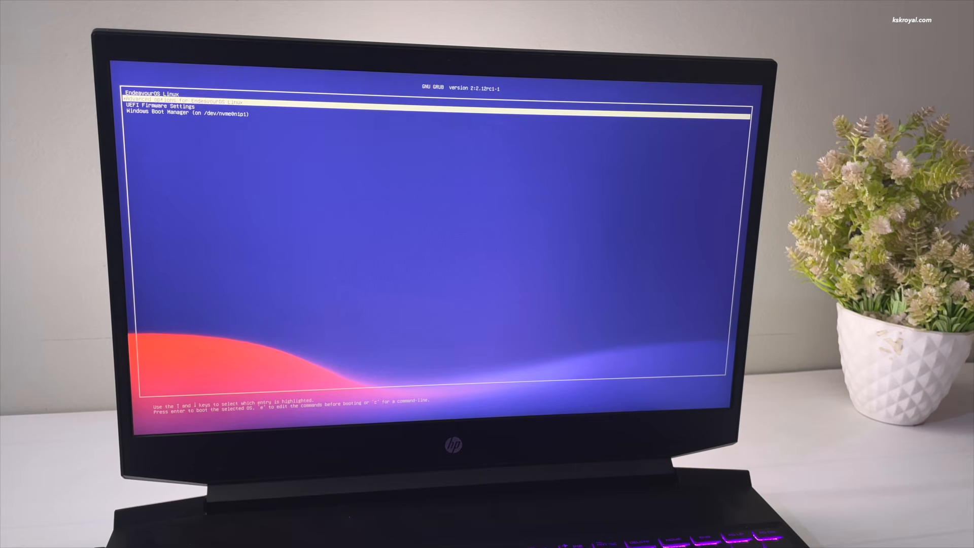
key("Down")
key("Down")
key("Down")
key("Up")
key("Up")
key("Up")
key("Return")
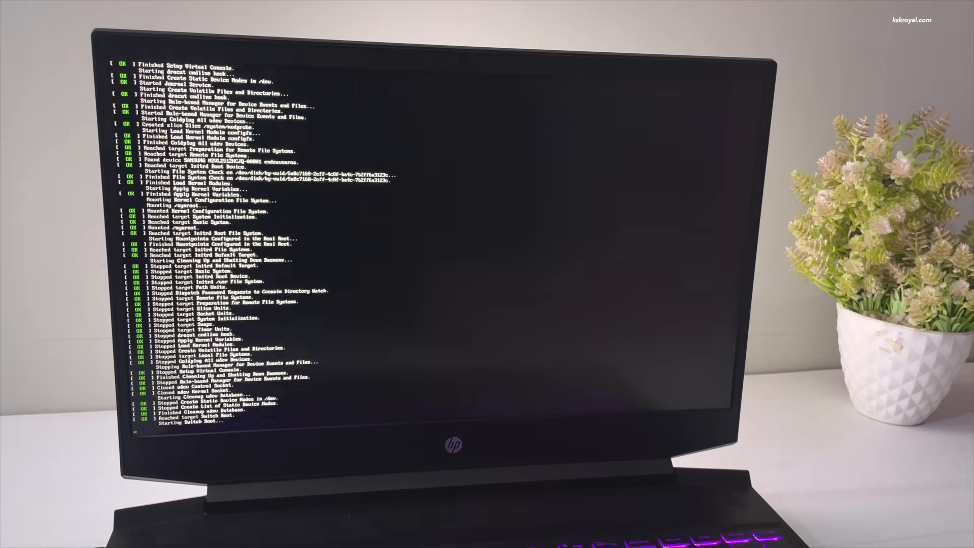
key("Return")
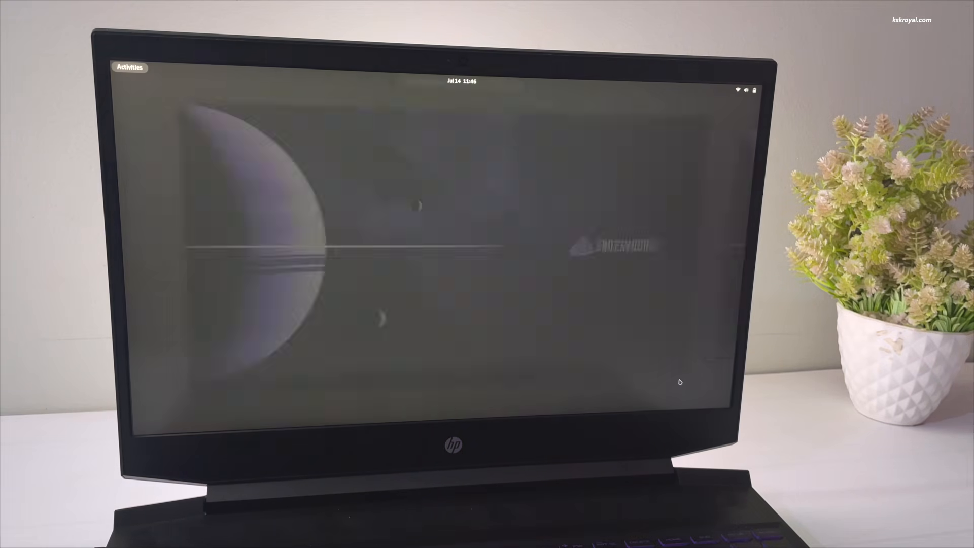
Open the GNOME Settings and examine the Mouse & Touchpad options and the hardware and system details under About
left_click(746, 90)
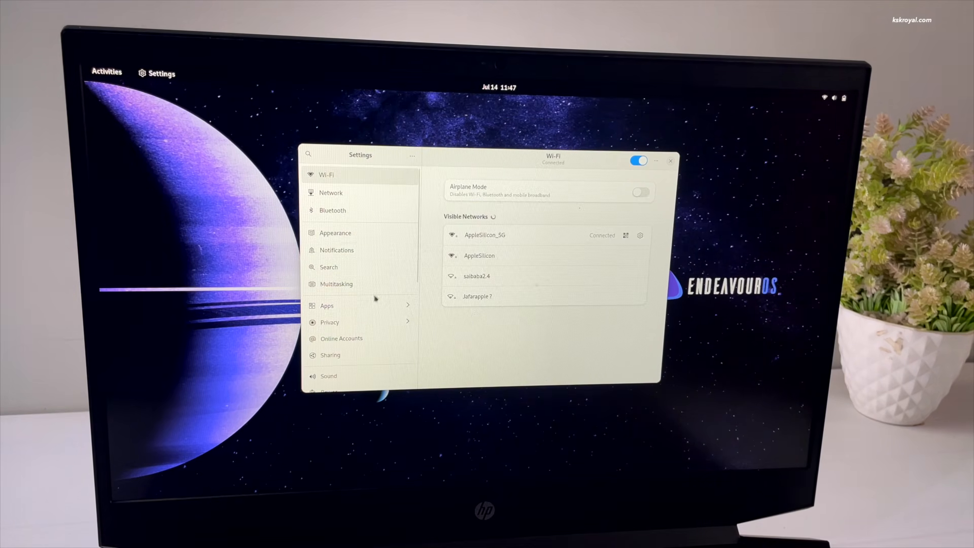
left_click_drag(416, 233, 419, 342)
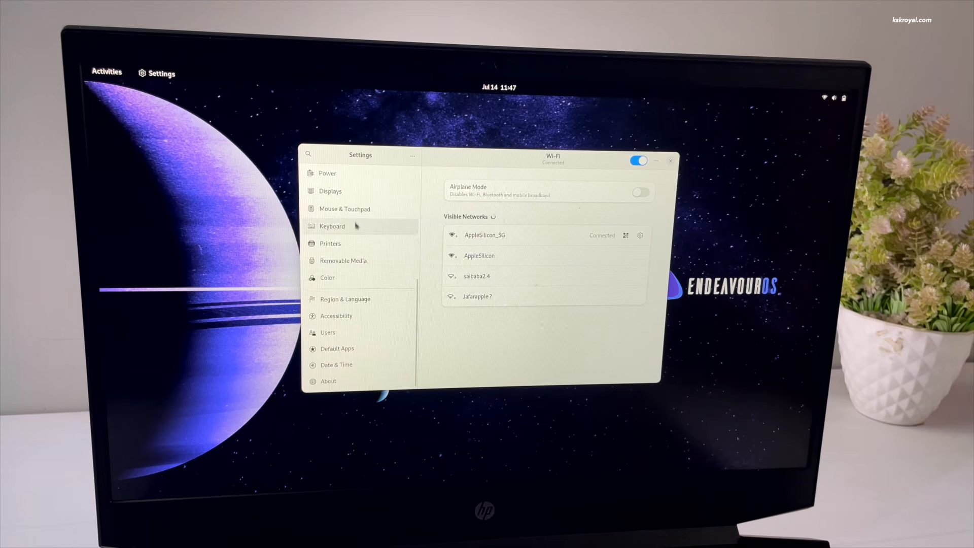
left_click(375, 209)
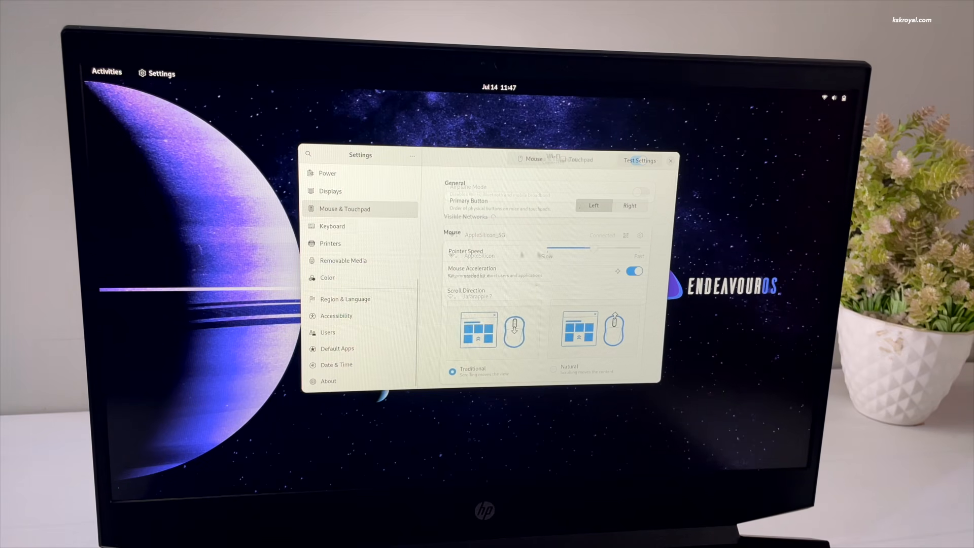
left_click(335, 381)
left_click_drag(671, 251, 666, 310)
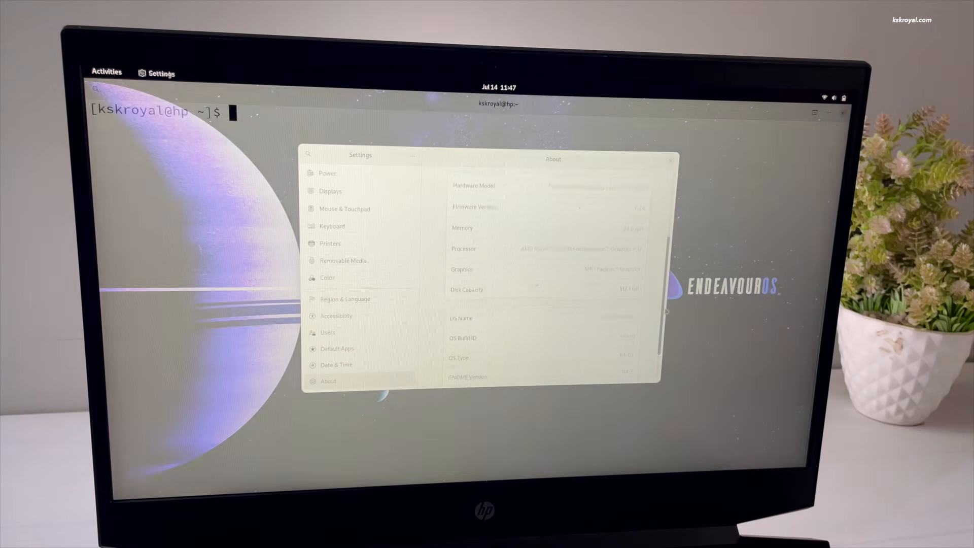
Check the NVIDIA driver by running nvidia-smi in the terminal, and close the terminal
type("nvidia-smi")
key("Return")
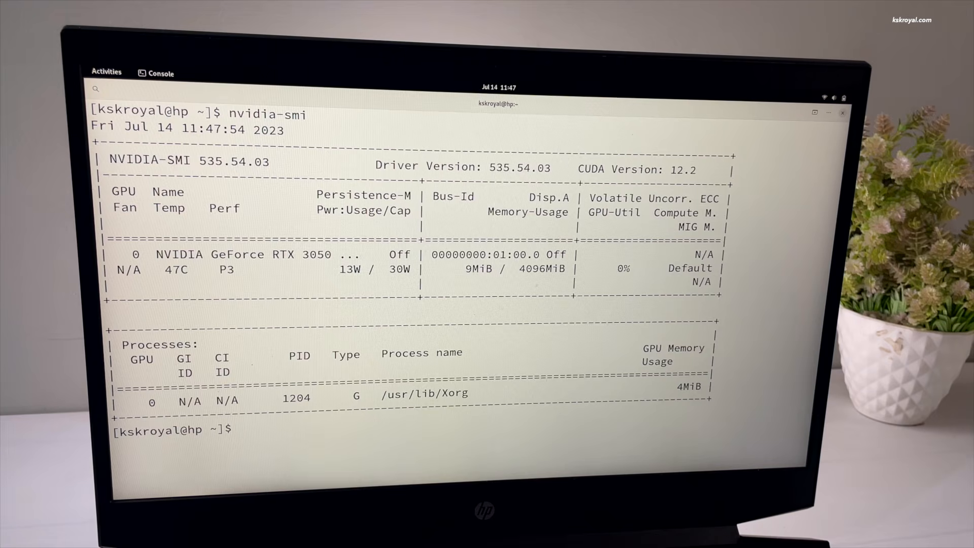
key("alt+F4")
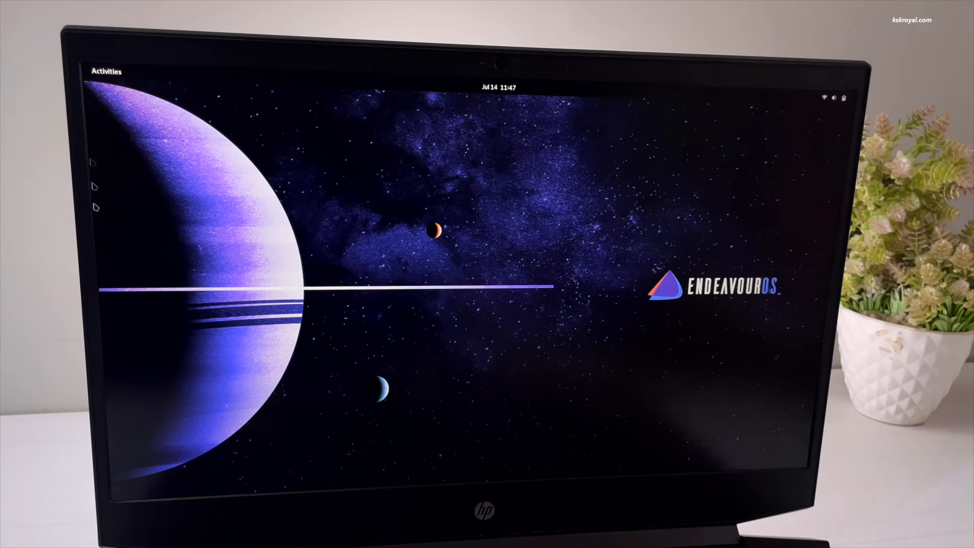
mouse_move(86, 65)
left_click(504, 469)
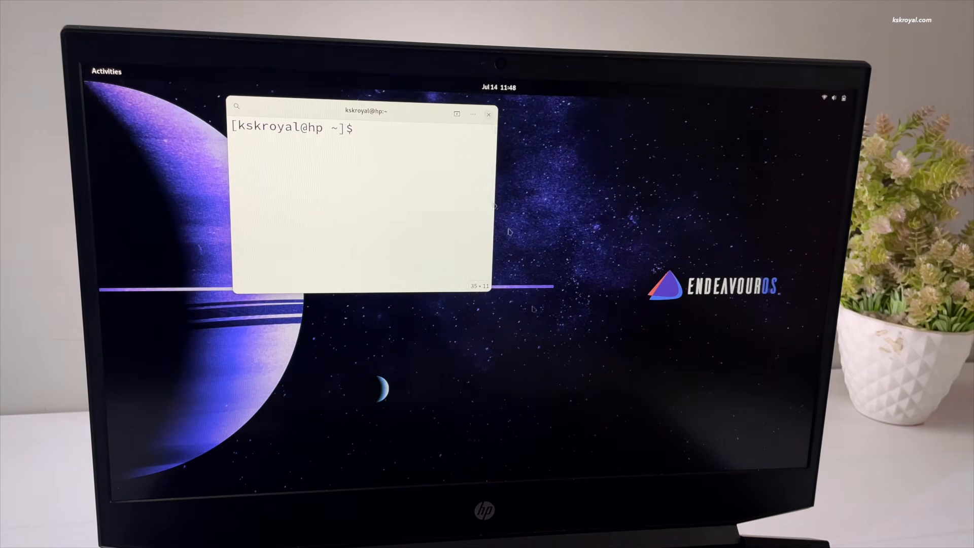
left_click(491, 120)
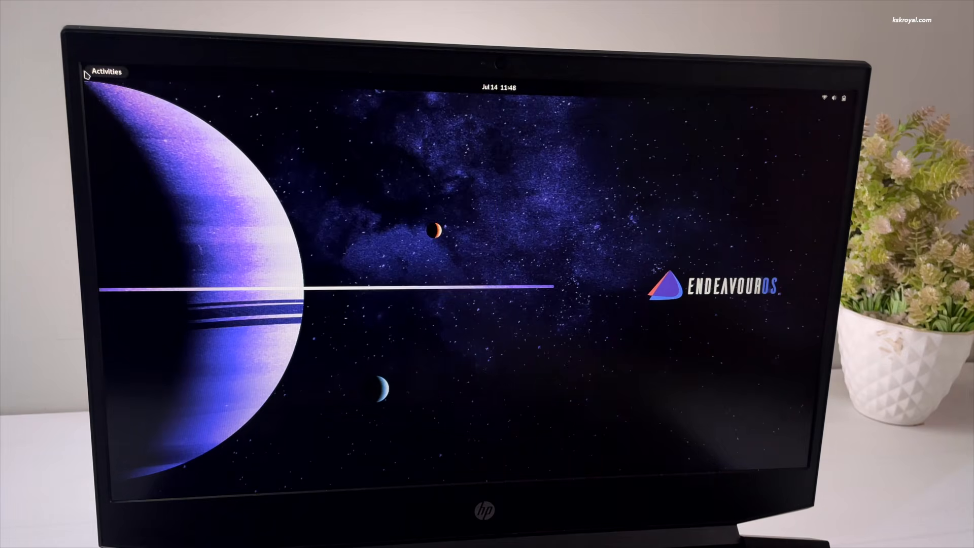
mouse_move(85, 65)
left_click(530, 457)
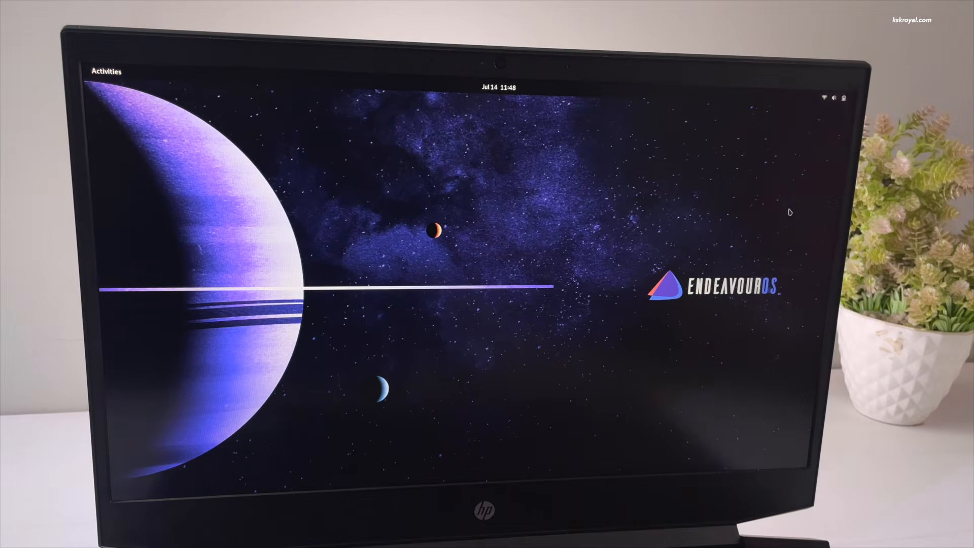
Restart the laptop from the GNOME desktop
left_click(832, 98)
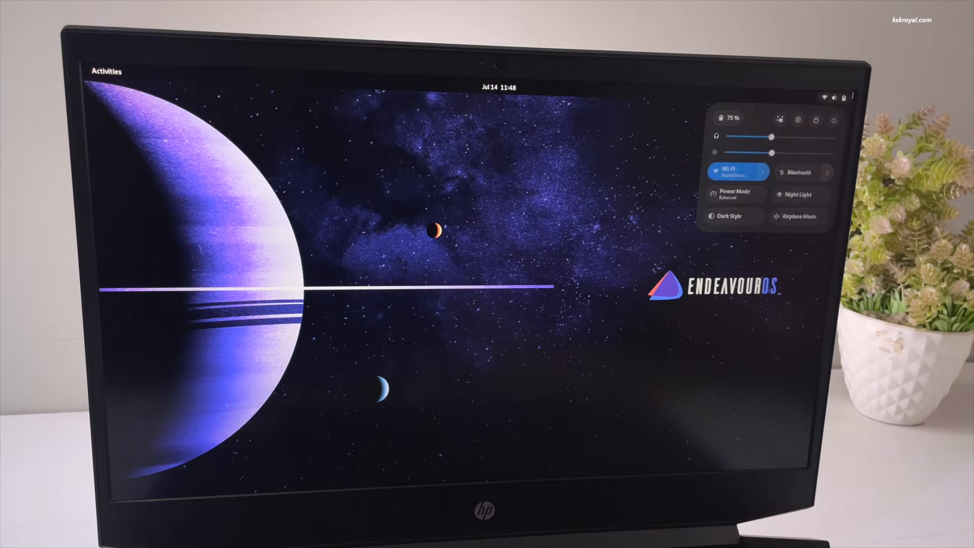
left_click(834, 120)
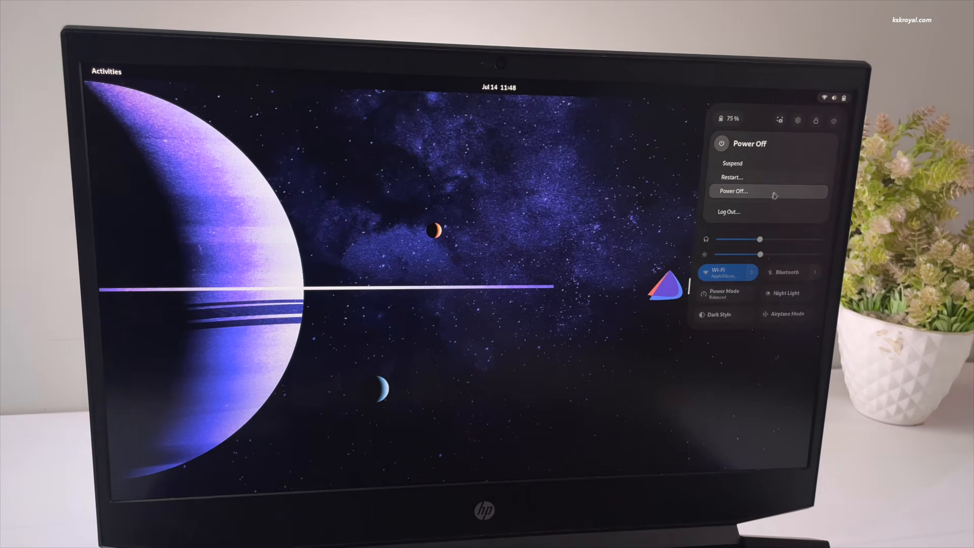
left_click(718, 178)
left_click(550, 318)
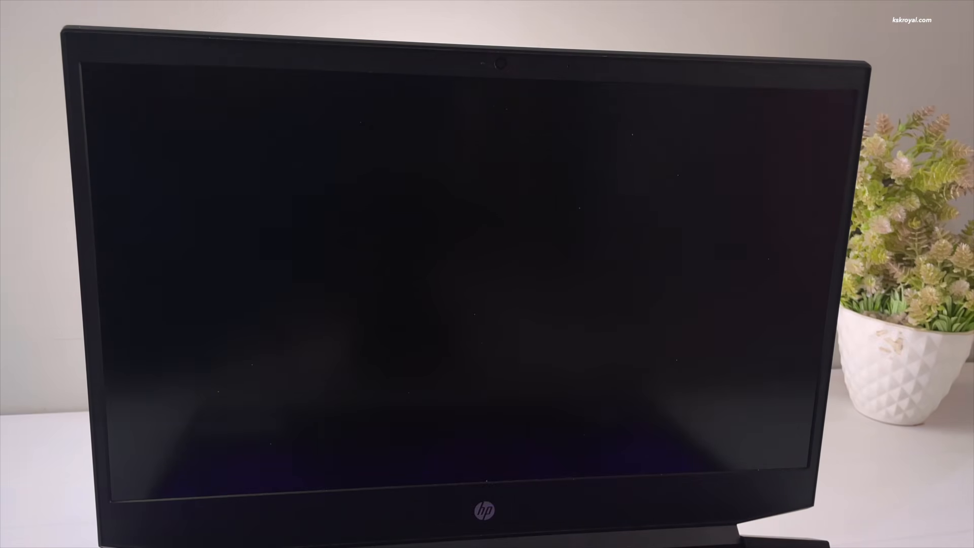
Boot Windows 11 through the Windows Boot Manager entry of the GRUB menu
key("Down")
key("Down")
key("Return")
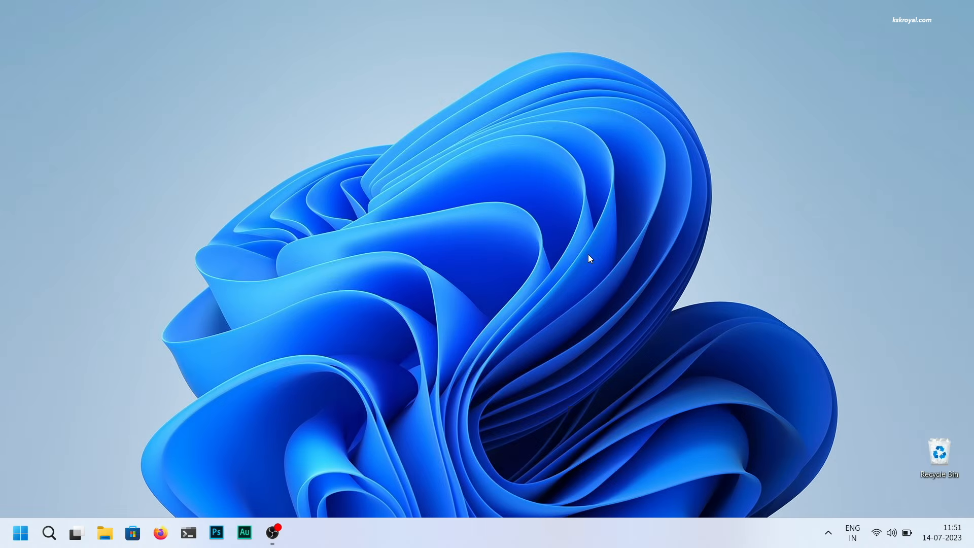
Find diskmgmt, open Disk Management maximized and inspect the 156.25 GB primary partition on Disk 0
key("super")
type("diskmgmt")
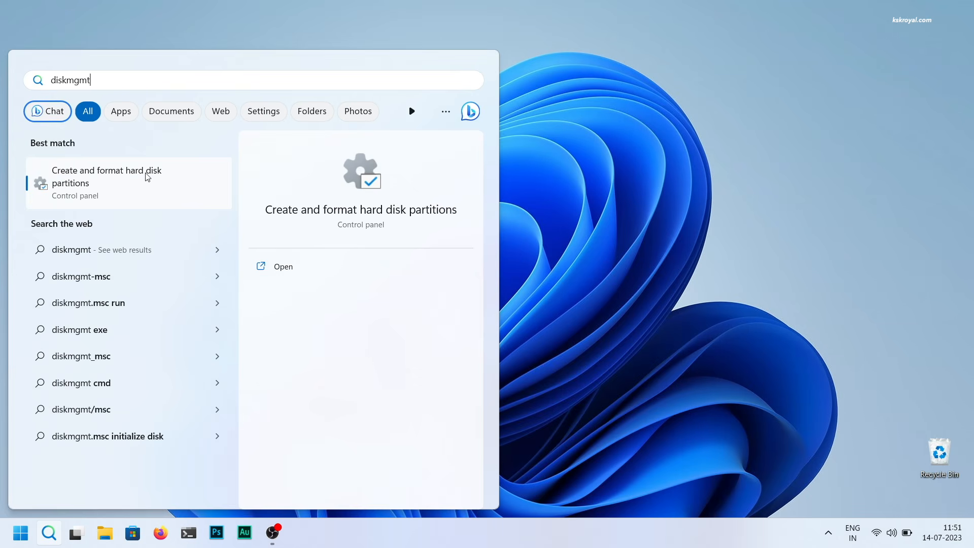
left_click(133, 192)
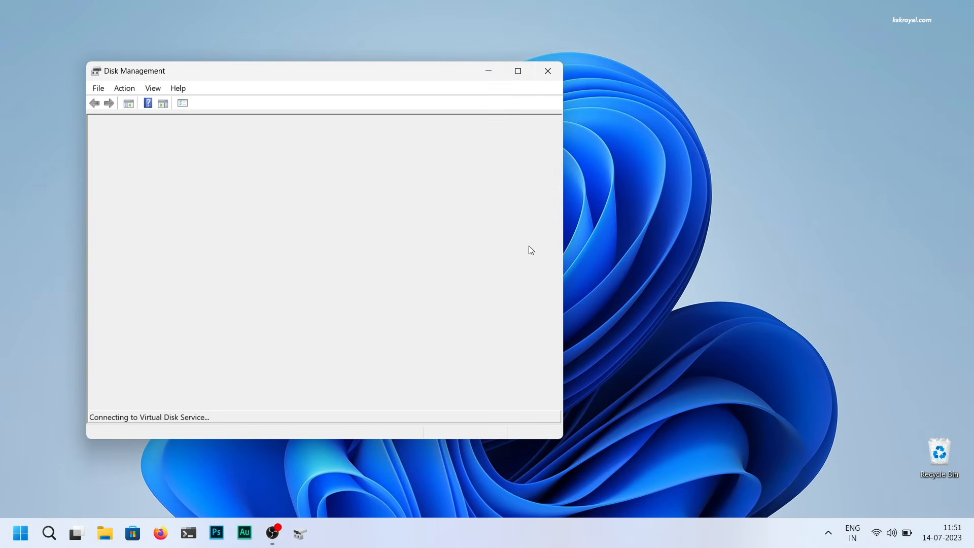
left_click(514, 76)
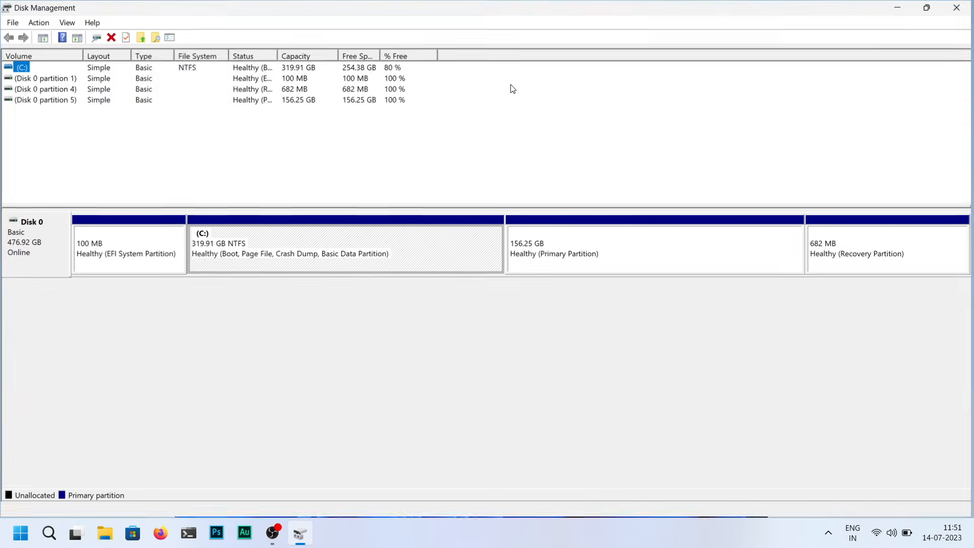
left_click(597, 268)
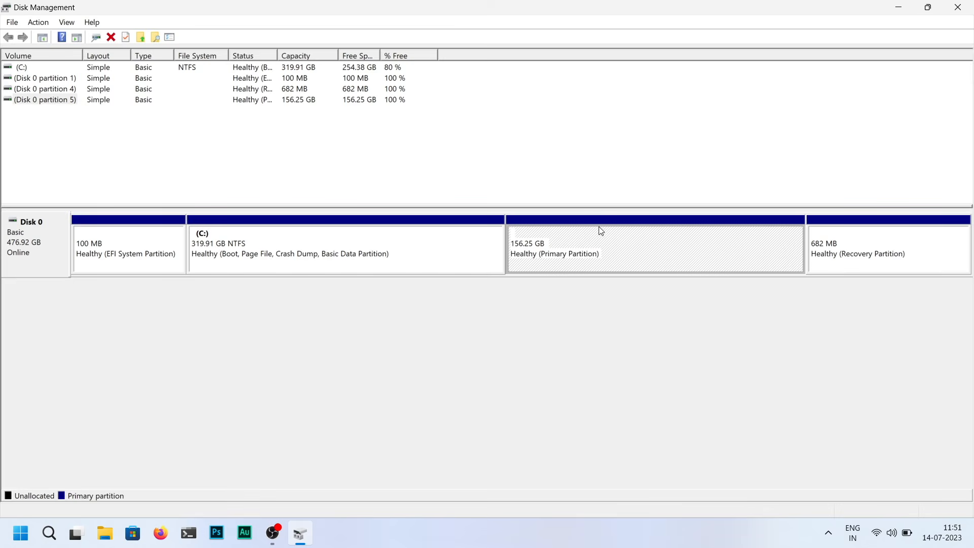
Delete the 156.25 GB primary partition on Disk 0 and confirm its removal
right_click(621, 263)
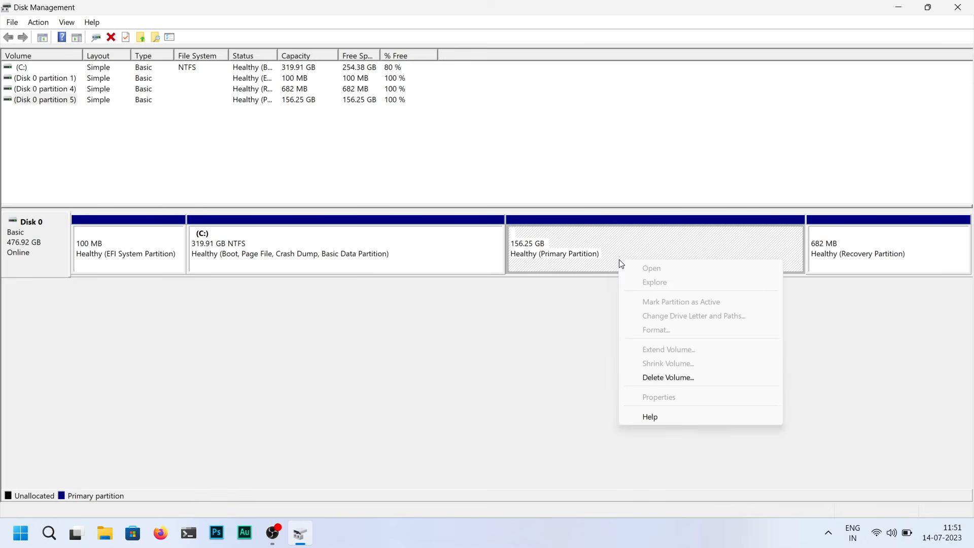
left_click(703, 384)
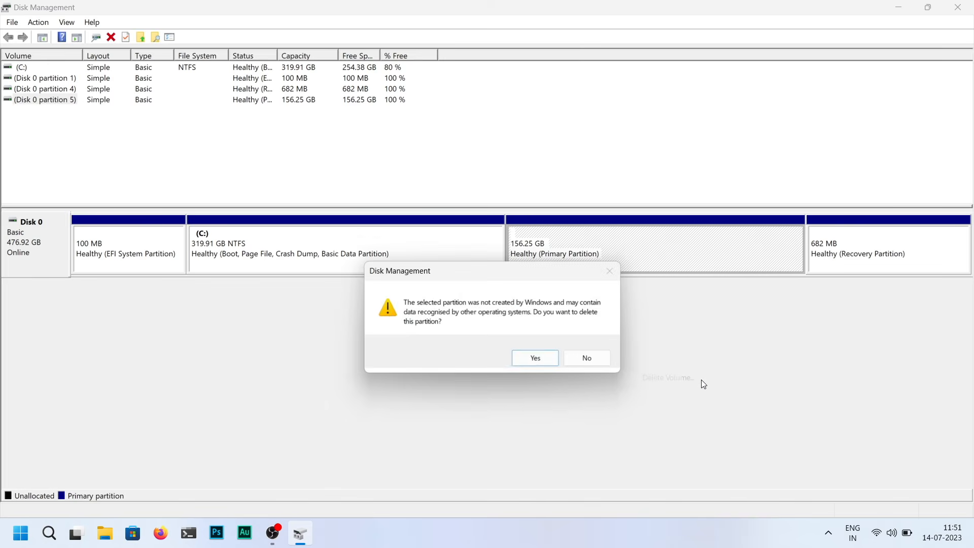
left_click(547, 359)
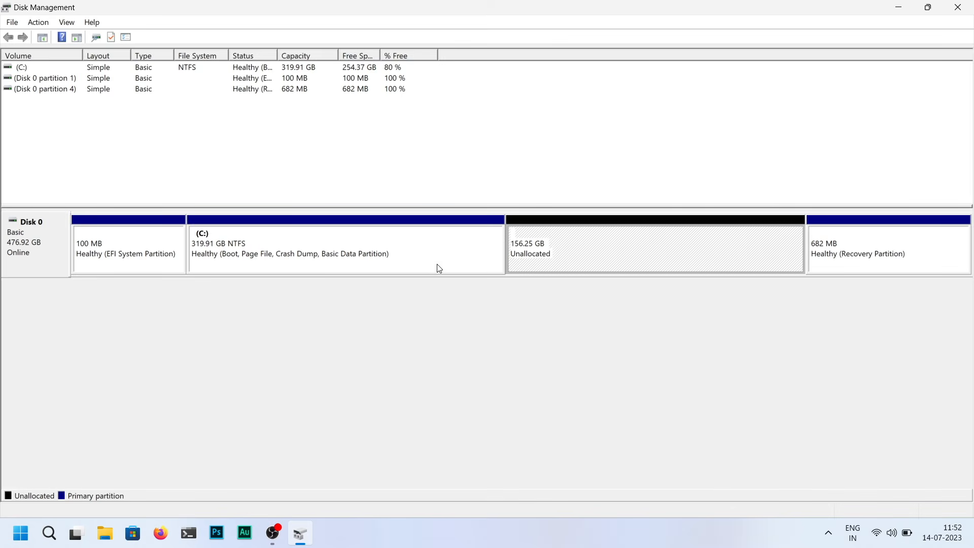
Extend the C: volume with all 159999 MB of unallocated space on Disk 0, and close Disk Management
left_click(435, 252)
right_click(435, 251)
left_click(472, 338)
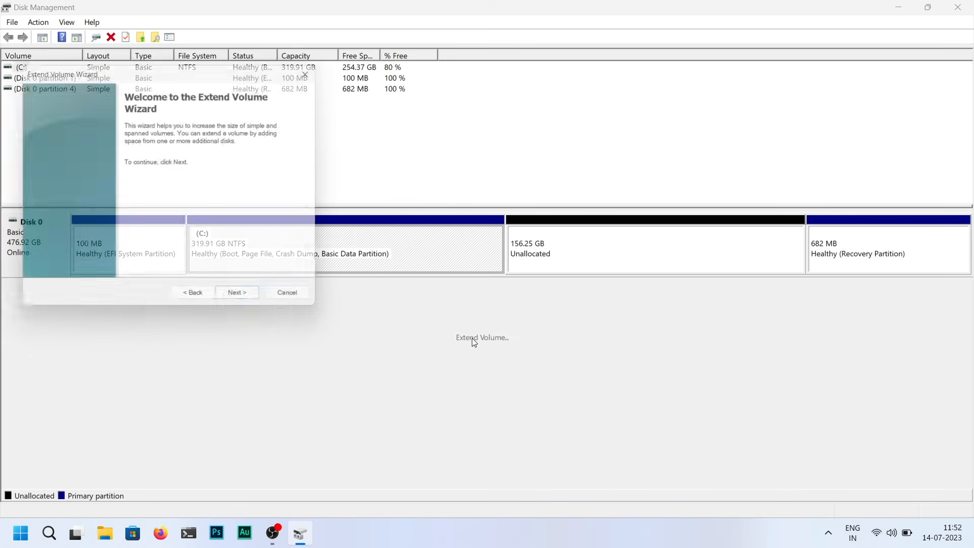
left_click(256, 309)
left_click(257, 309)
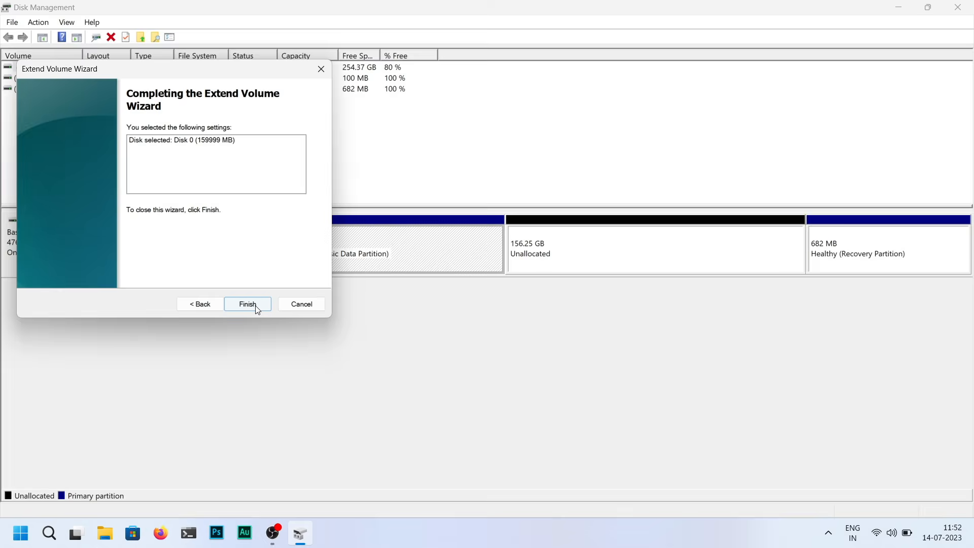
left_click(256, 305)
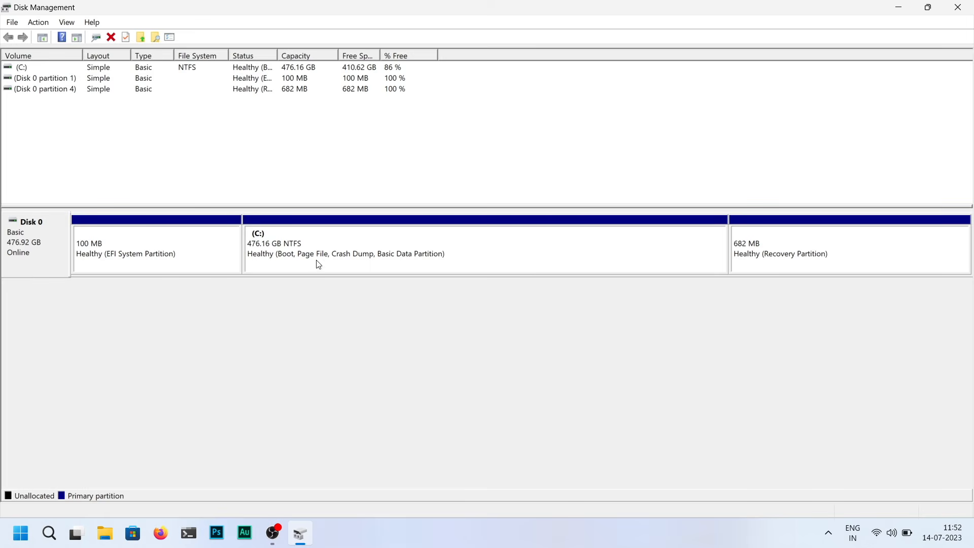
left_click(144, 260)
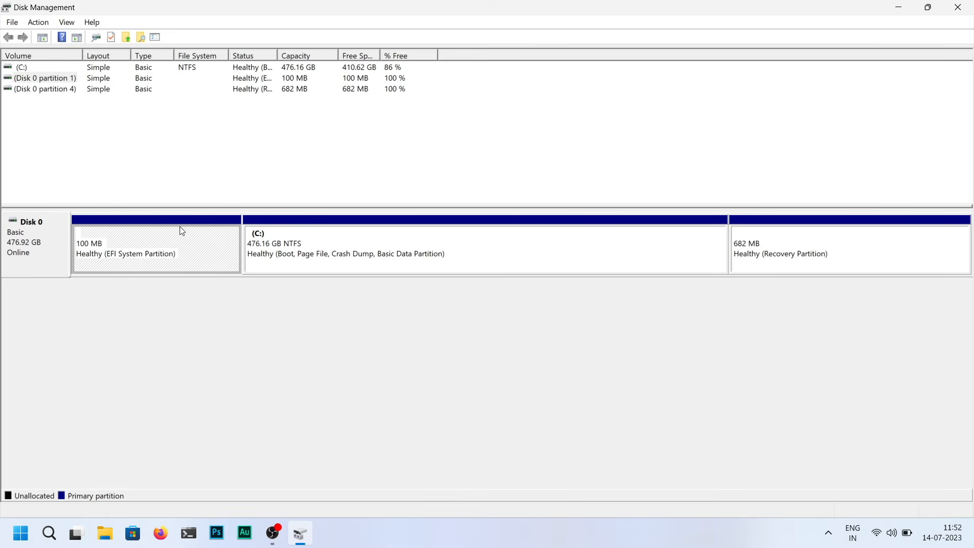
left_click(958, 7)
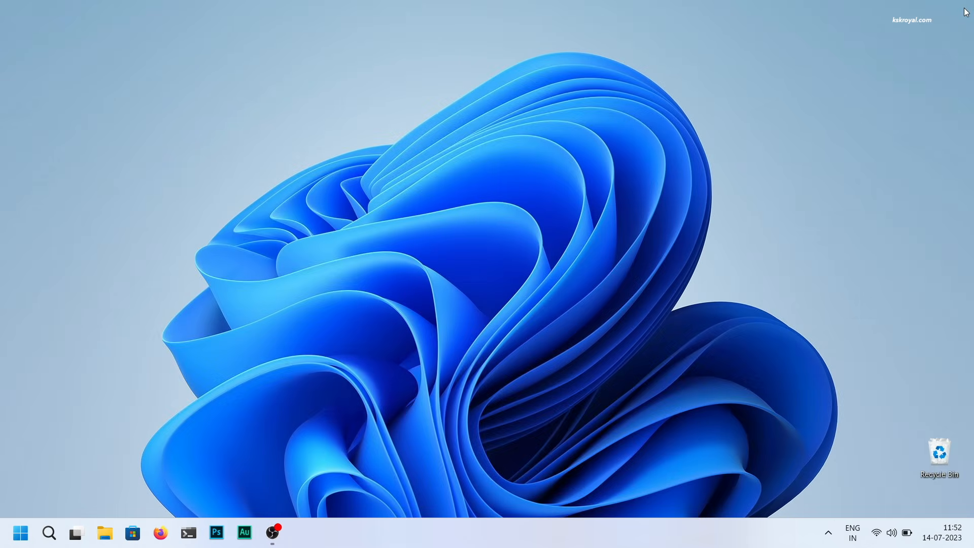
Find cmd, run Command Prompt as administrator, and start diskpart in it
key("super+s")
type("cmd")
key("Tab")
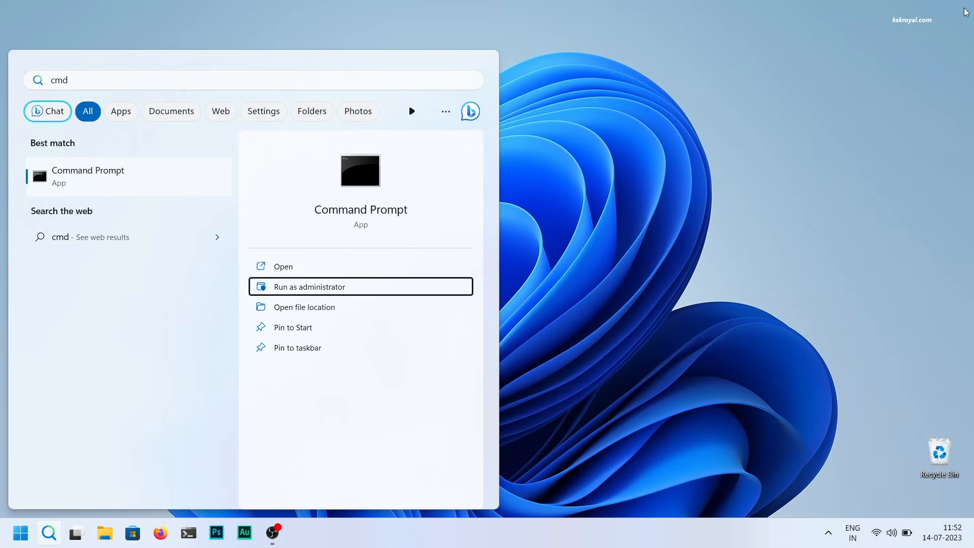
key("Down")
key("Return")
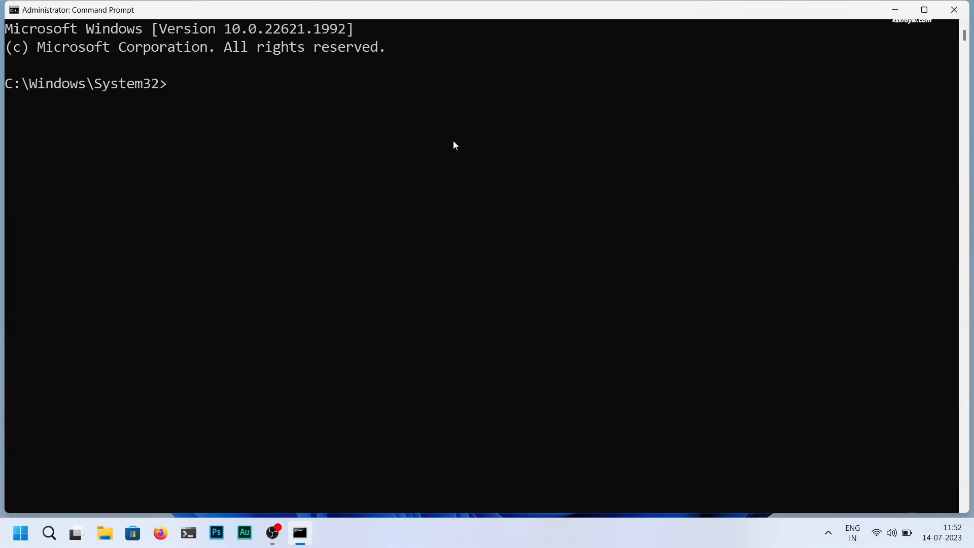
left_click(461, 135)
type("diskpart")
key("Return")
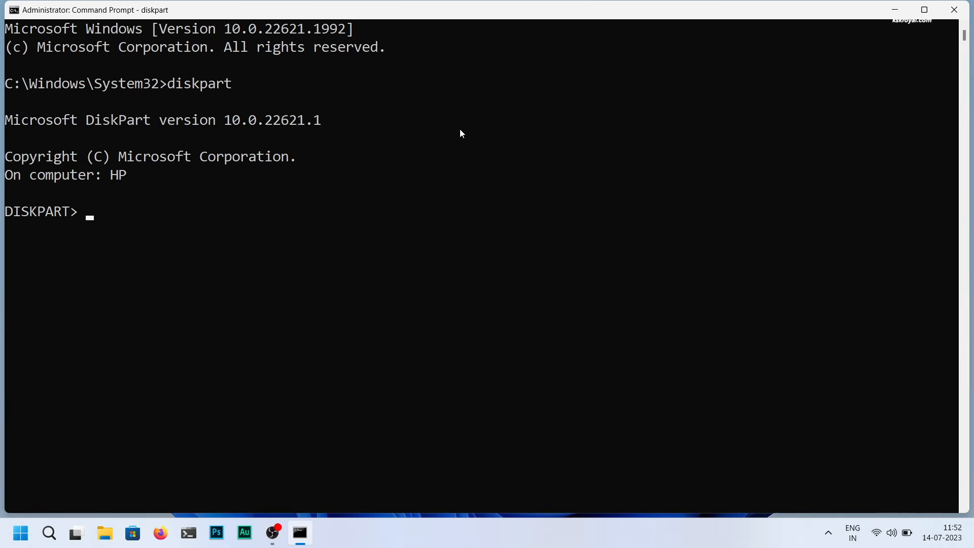
List the disks in diskpart and select disk 0
type("list disk")
key("Return")
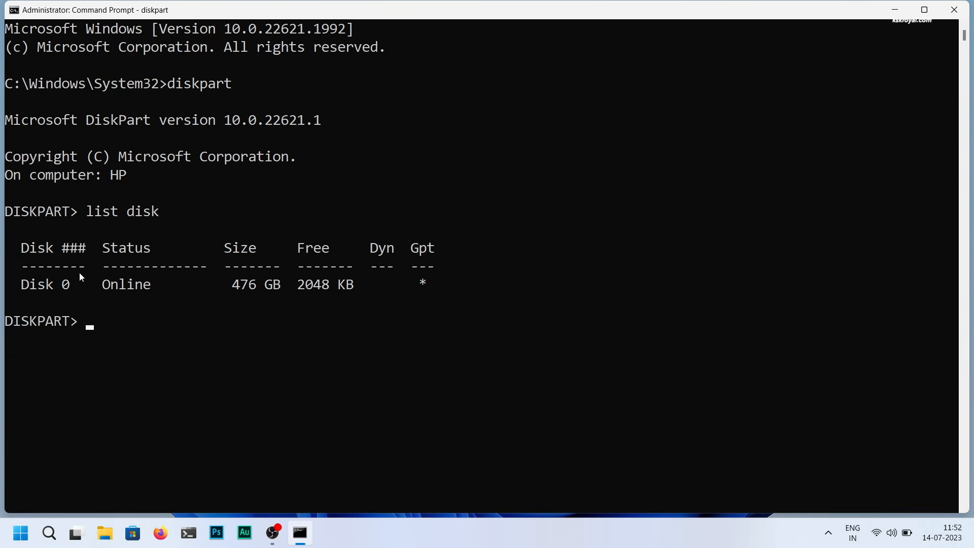
left_click(66, 284)
type("select disk 0")
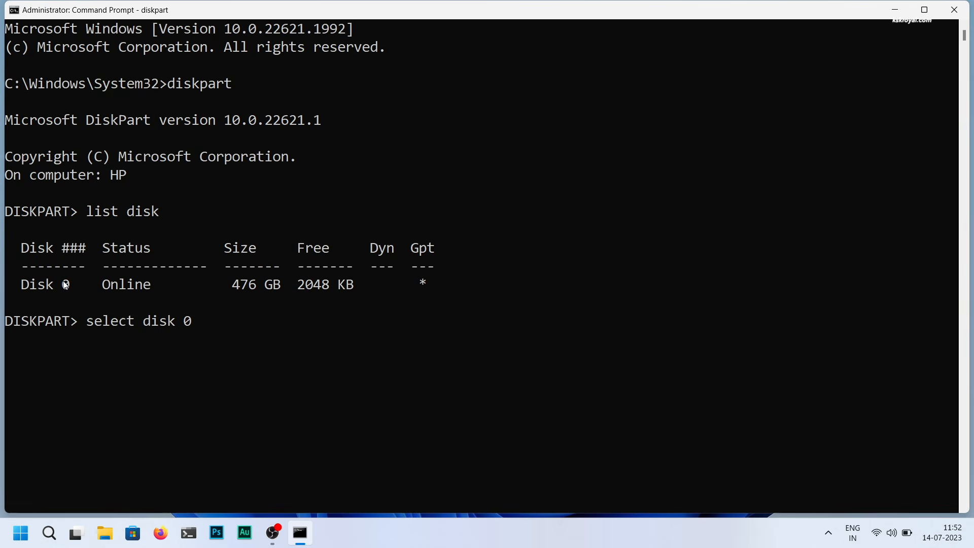
key("Return")
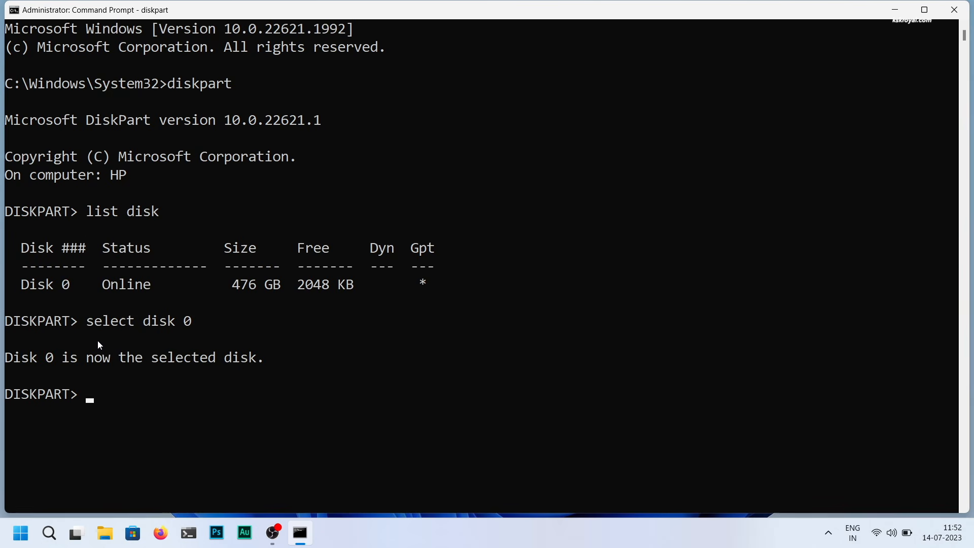
left_click_drag(87, 320, 198, 323)
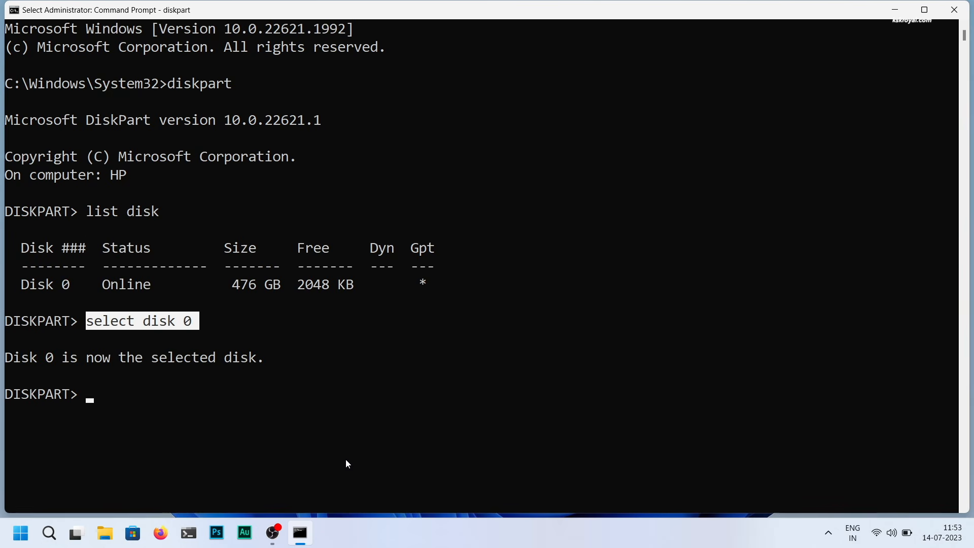
List the partitions of the selected disk and examine which one is the System partition
type("list ")
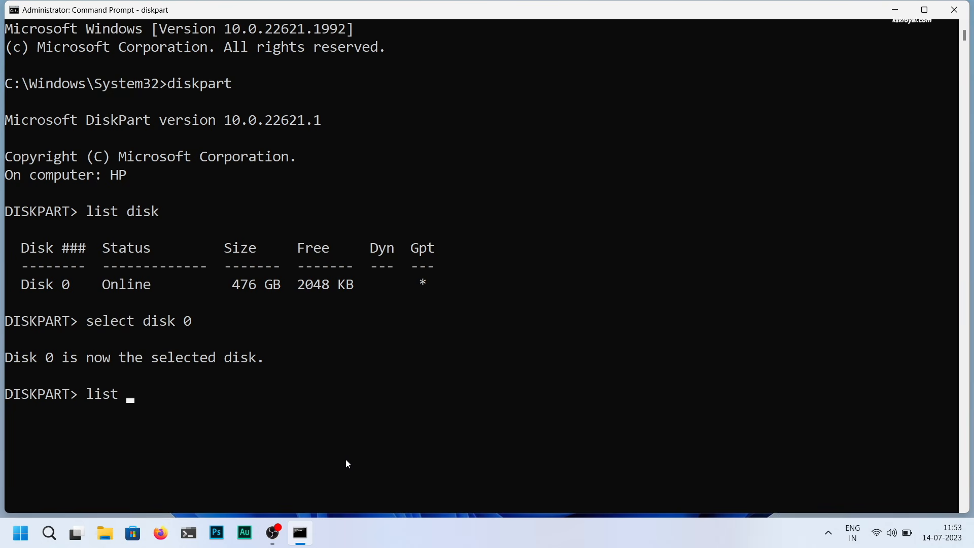
type("partition")
key("Return")
scroll(346, 459, "down", 6)
left_click_drag(15, 101, 439, 188)
left_click(181, 102)
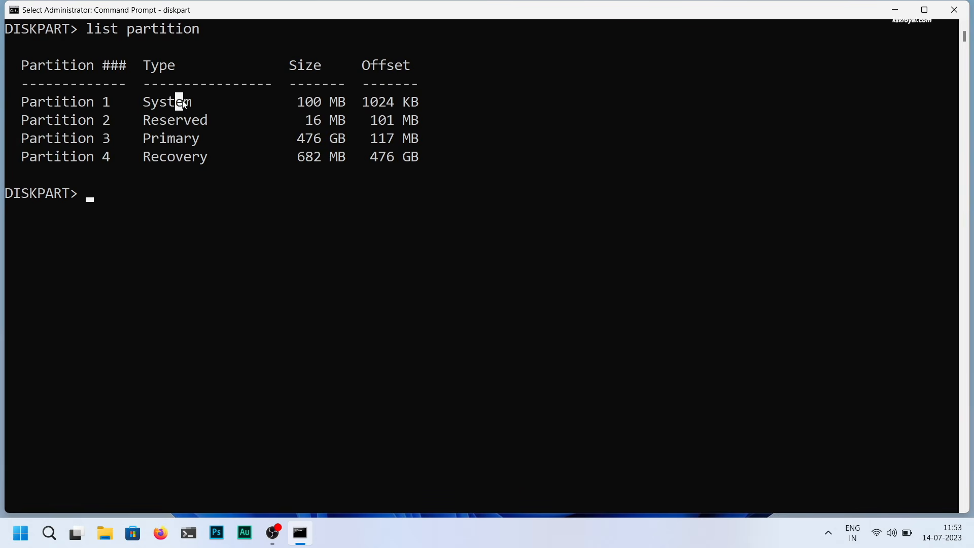
left_click_drag(28, 100, 183, 107)
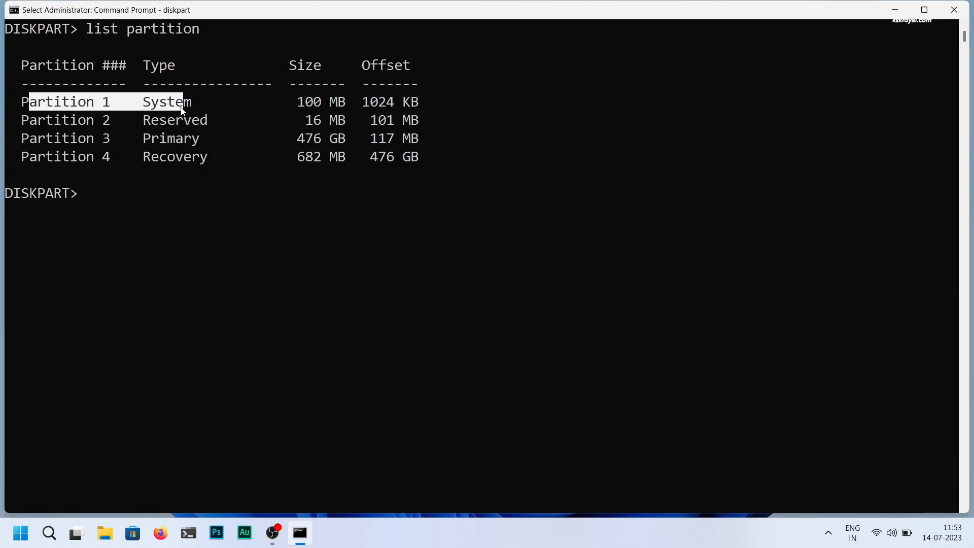
Select partition 1, the 100 MB System partition, in diskpart
type("select ap")
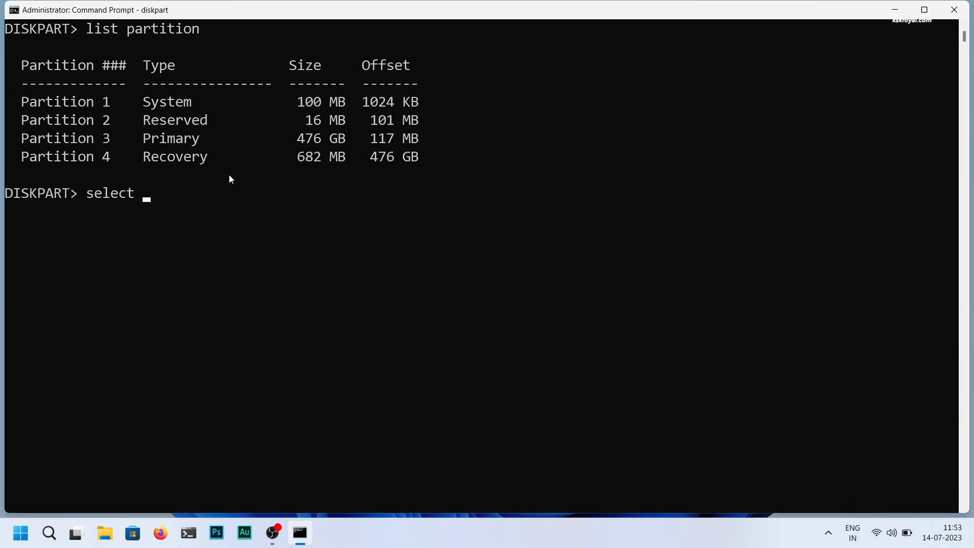
key("BackSpace")
key("BackSpace")
type("partition 1")
key("Return")
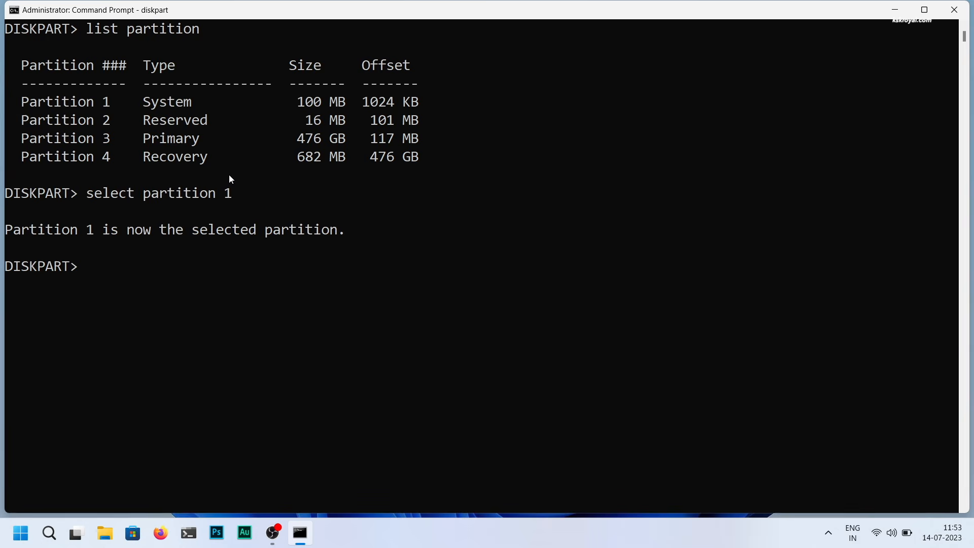
Assign drive letter r to the selected partition and exit diskpart
type("assign letter=")
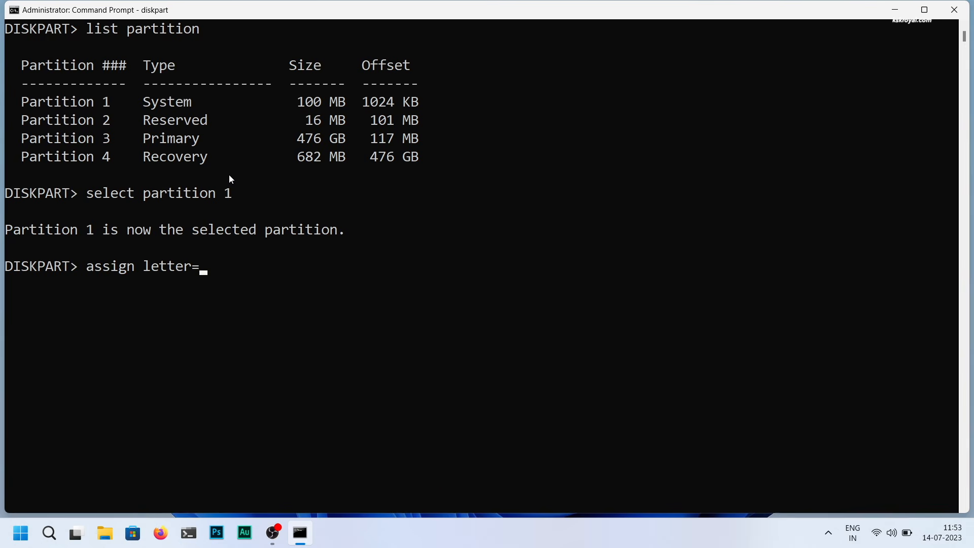
type("r")
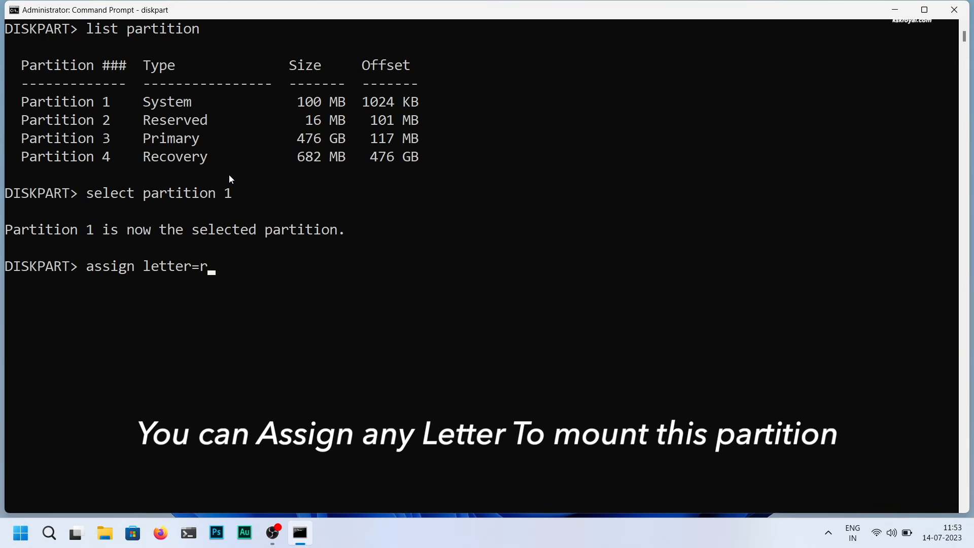
key("Return")
type("exit")
key("Return")
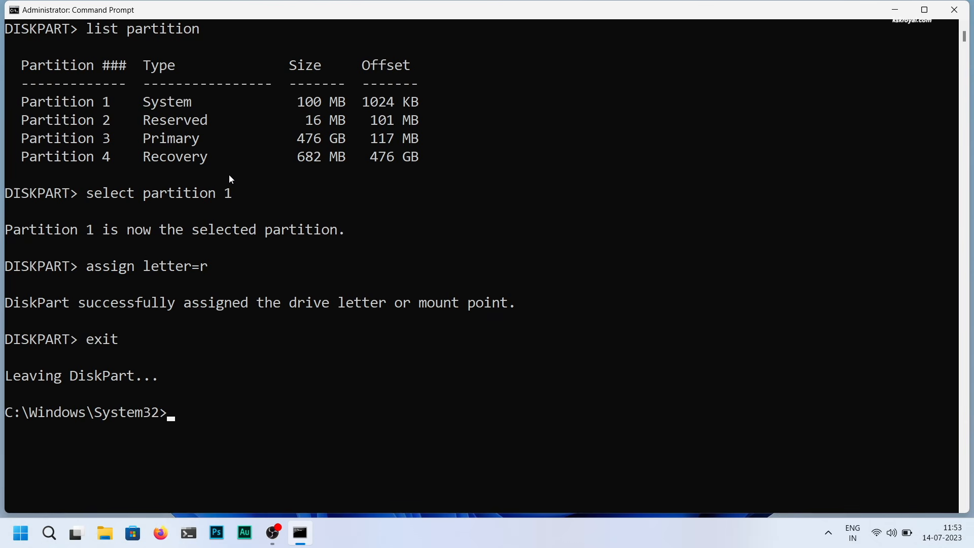
Clear the console with cls, switch to drive r: and list its contents with dir
type("cls")
key("Return")
type("r:")
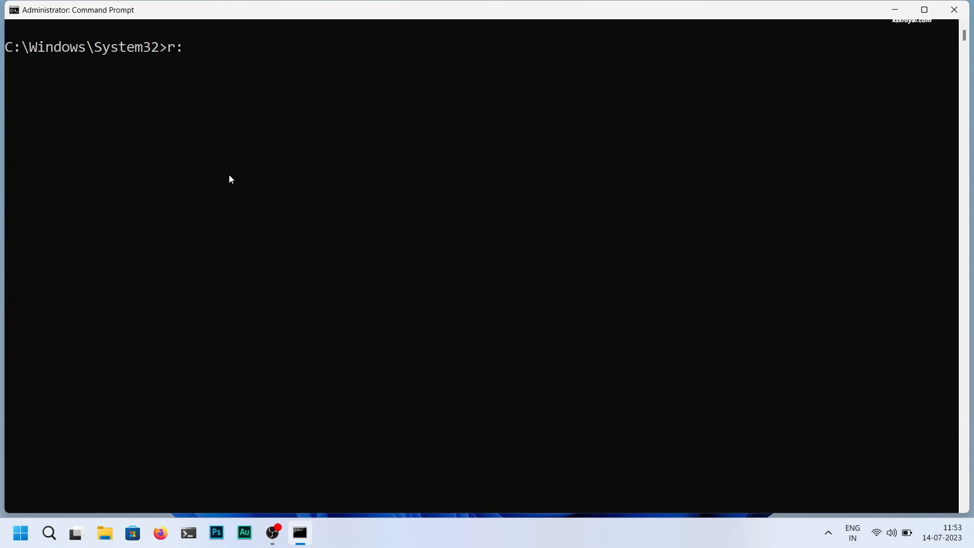
key("Return")
type("dir")
key("Return")
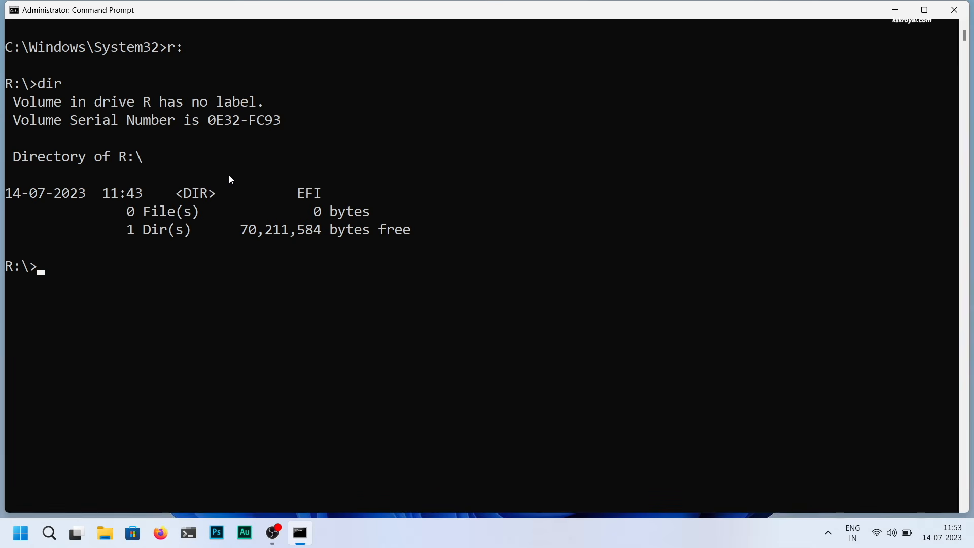
double_click(312, 195)
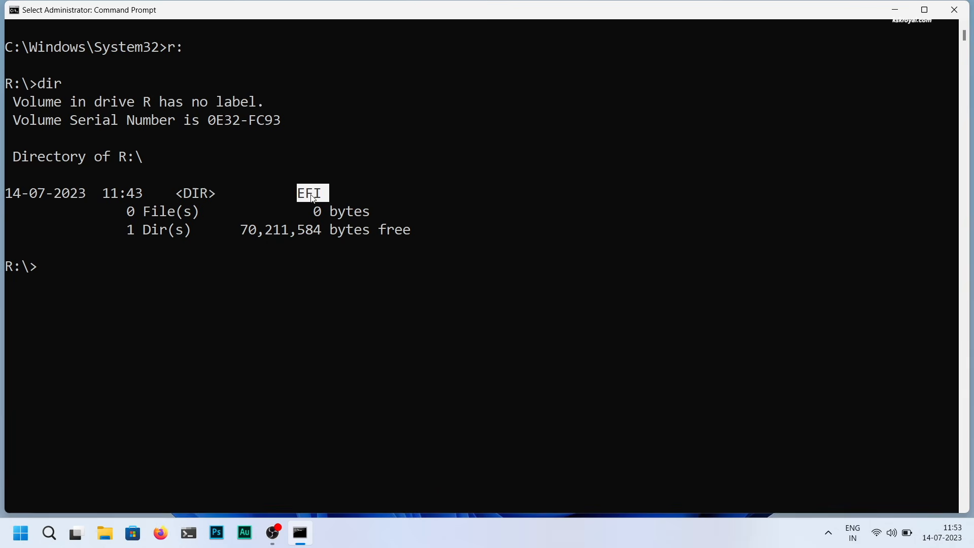
Change to the EFI directory on drive R and list its contents with dir
type("cd ")
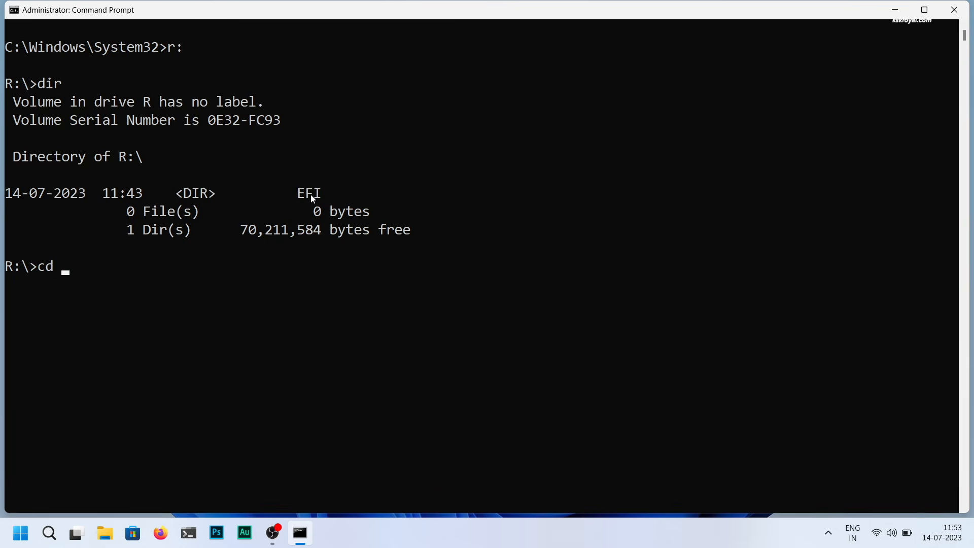
type("EFI")
key("Return")
type("\\")
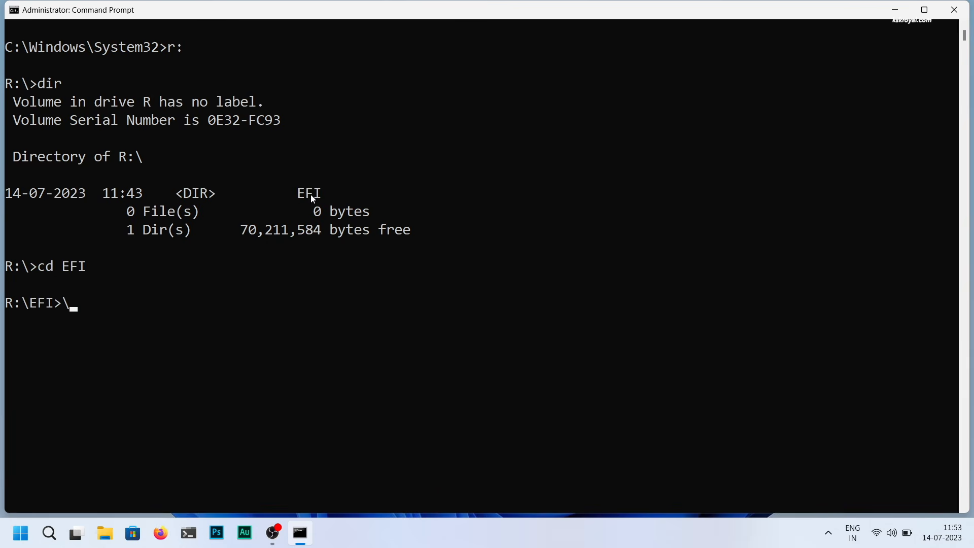
key("BackSpace")
type("dir")
key("Return")
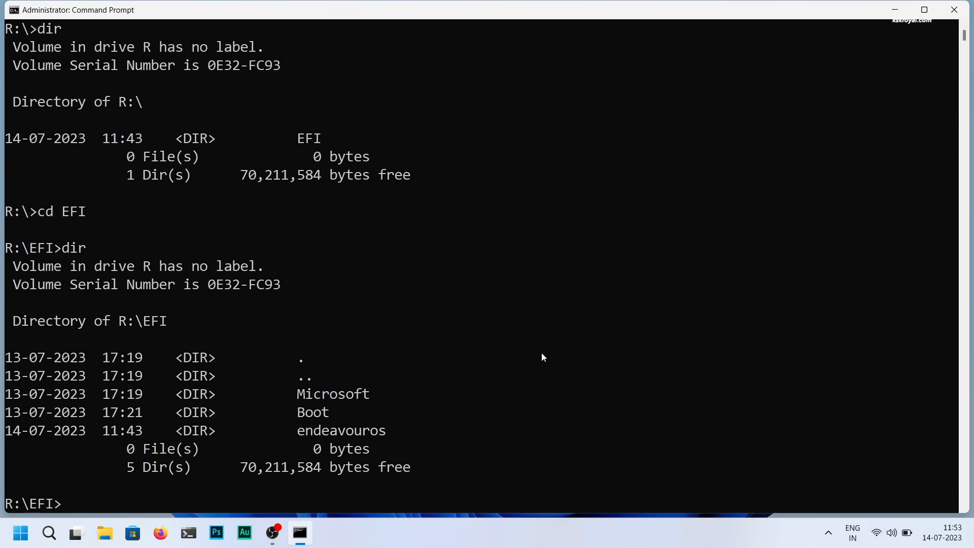
Remove the endeavouros folder and everything in it with rd endeavouros /s, confirming with y
double_click(374, 429)
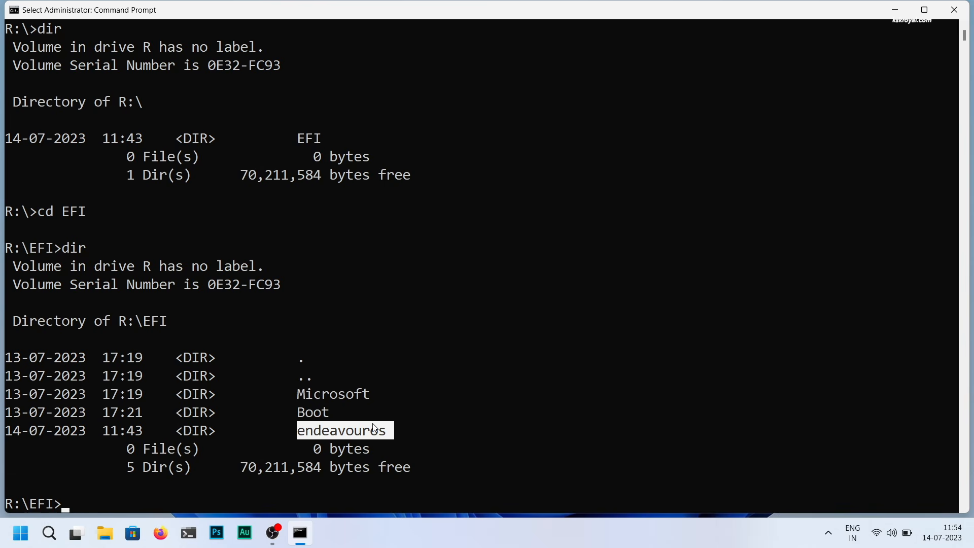
type("rd ende")
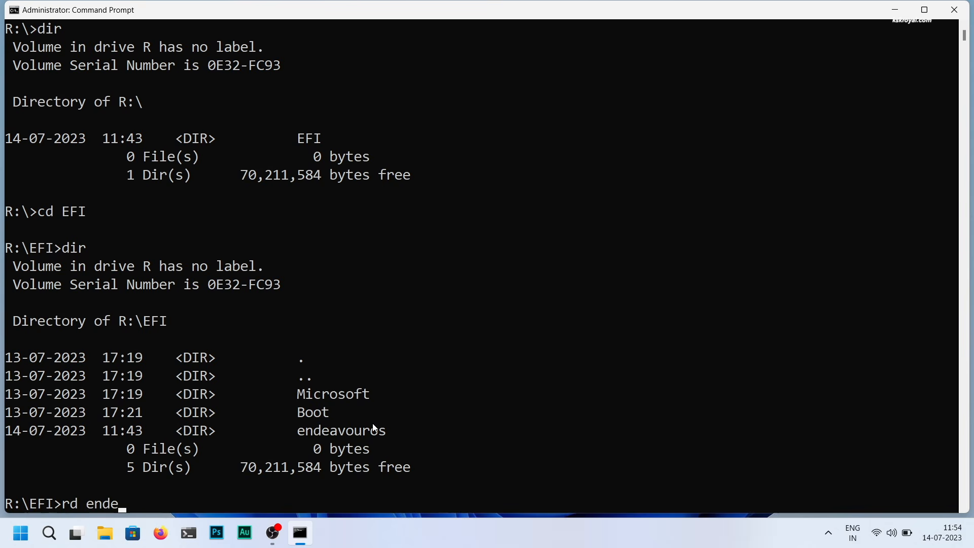
key("Tab")
type("/s")
key("Return")
type("y")
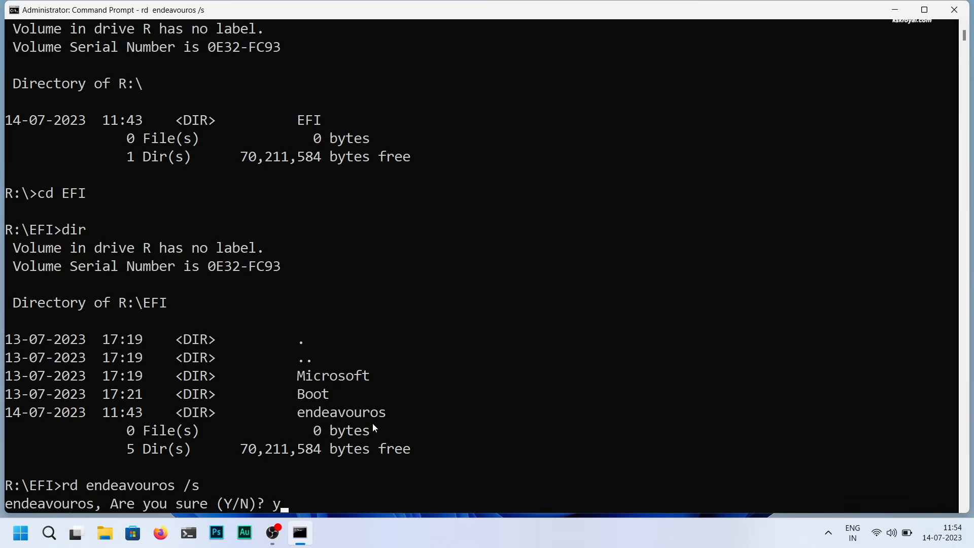
key("Return")
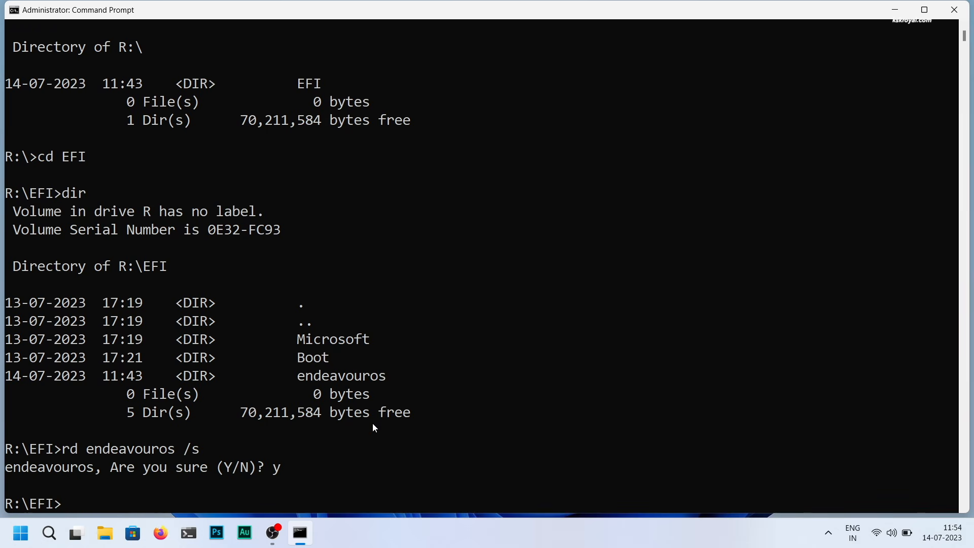
List the EFI directory again to check the remaining folders, and close Command Prompt
type("dir")
key("Return")
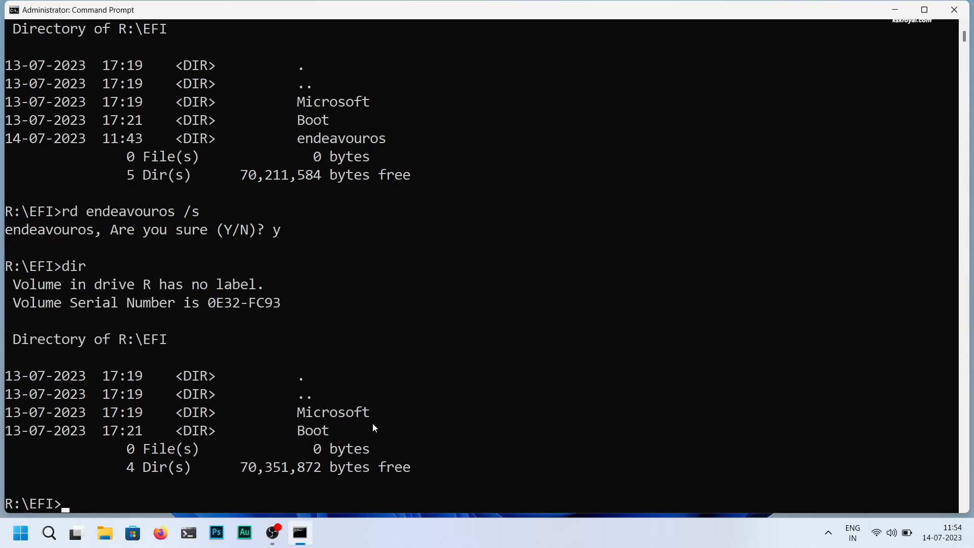
key("alt+F4")
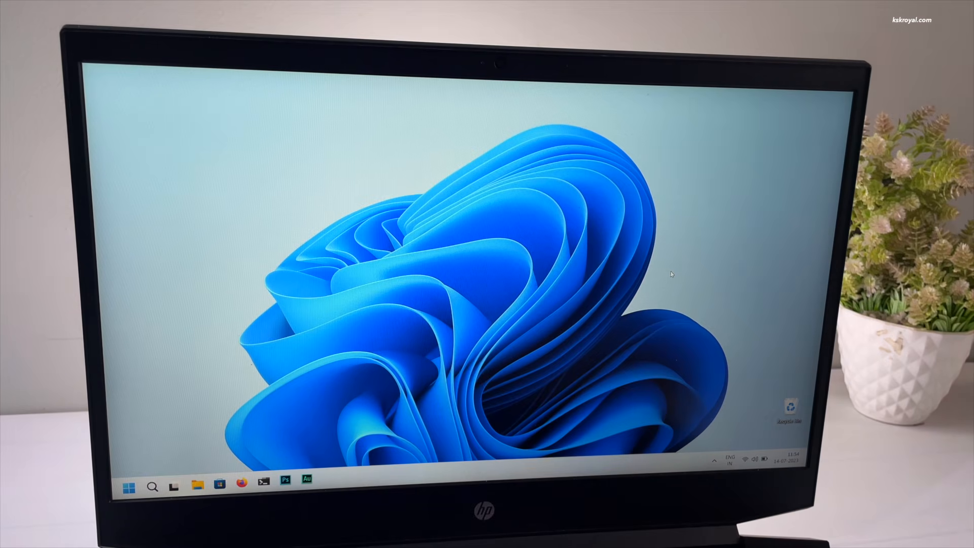
Restart the laptop from the Windows desktop by choosing Restart in the Shut Down Windows dialog
key("alt+F4")
key("Down")
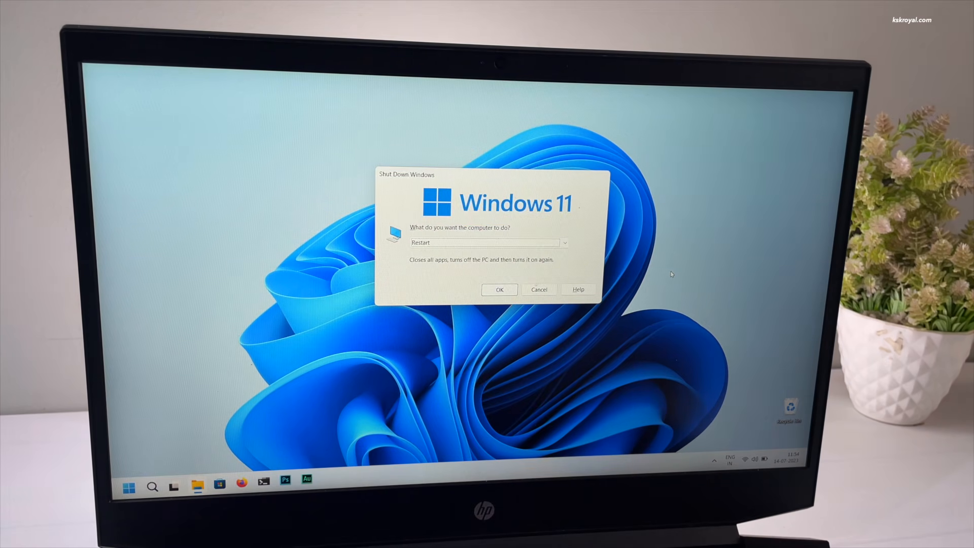
key("Return")
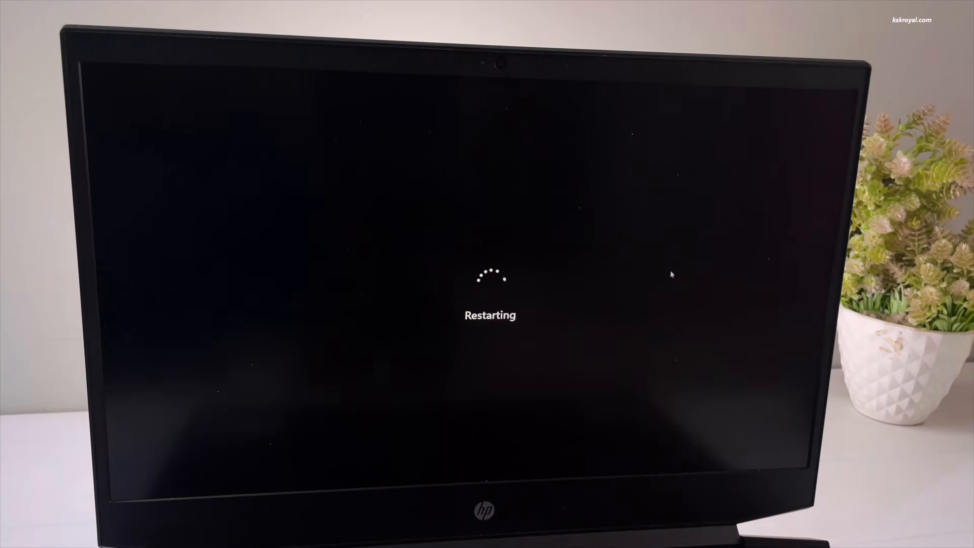